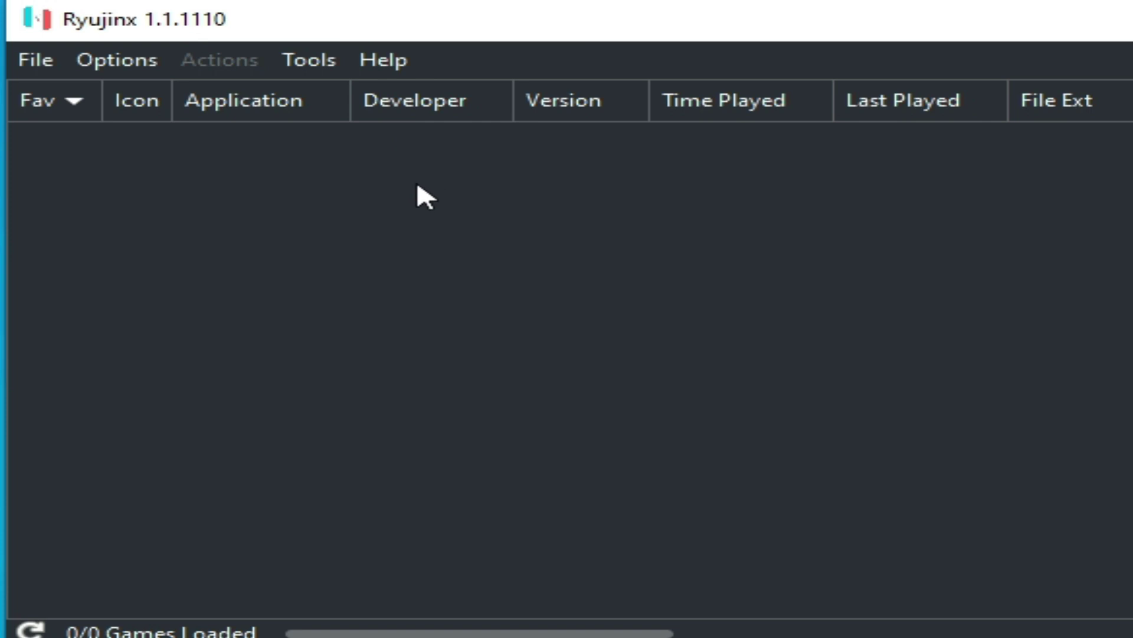
Check the Help menu, then open the Graphics settings and save them unchanged
{"action": "left_click", "coordinate": [400, 63]}
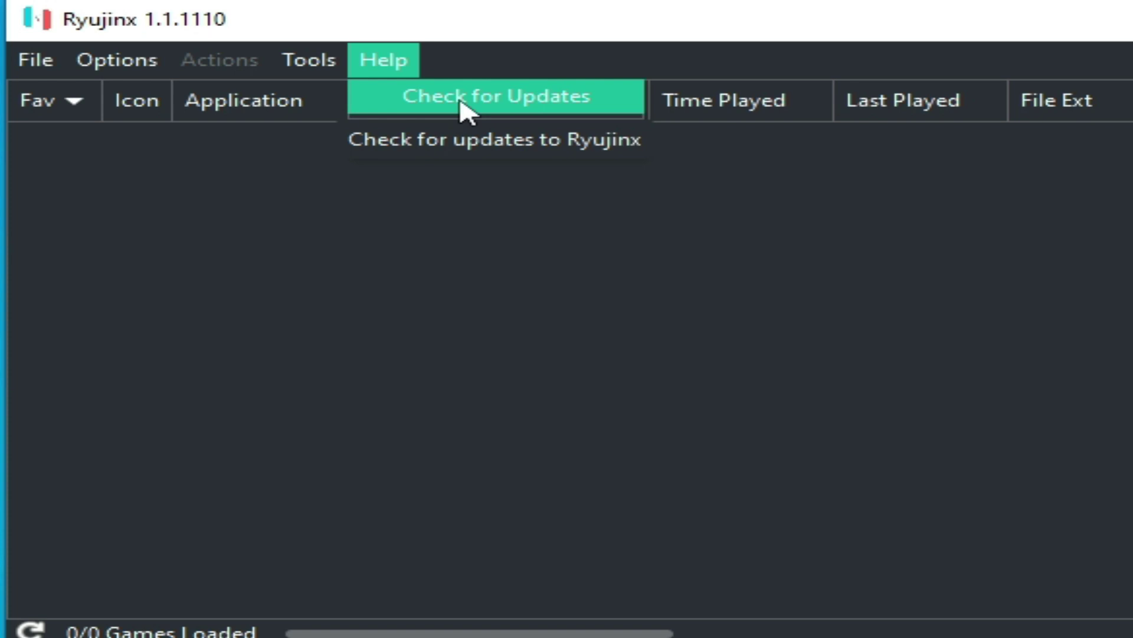
{"action": "mouse_move", "coordinate": [117, 60]}
{"action": "left_click", "coordinate": [167, 295]}
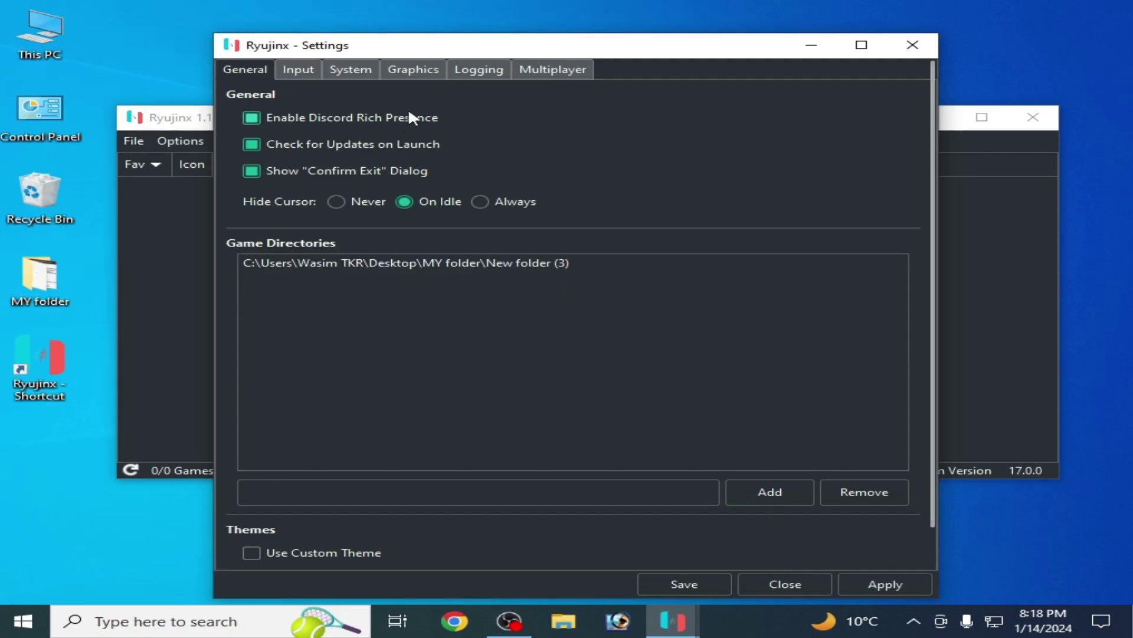
{"action": "left_click", "coordinate": [412, 72]}
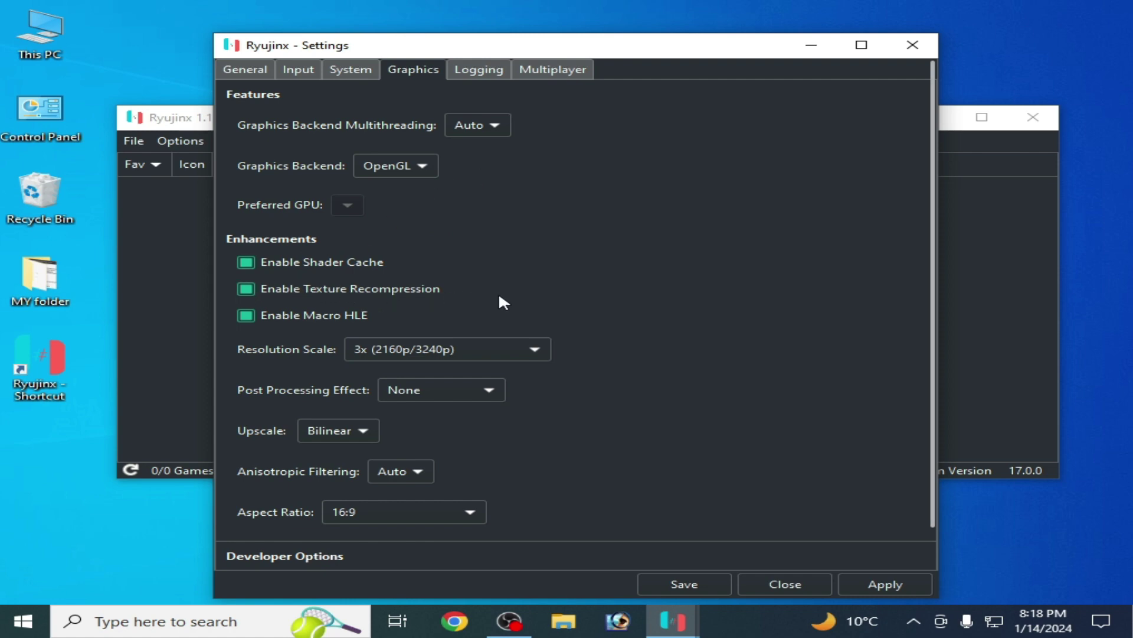
{"action": "left_click", "coordinate": [862, 584]}
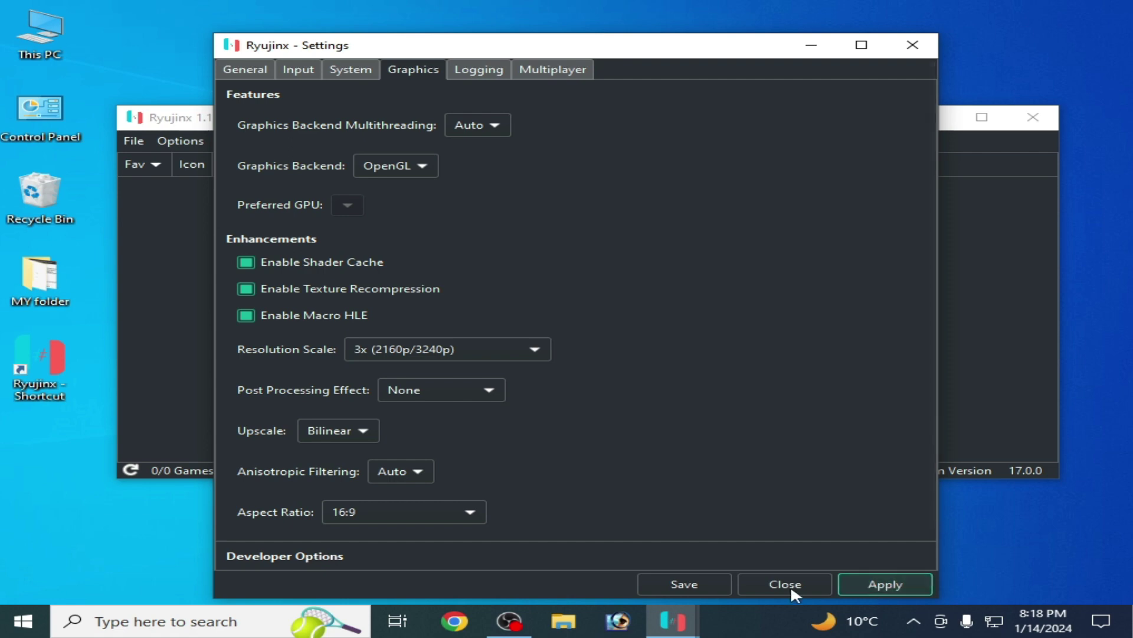
{"action": "left_click", "coordinate": [685, 584]}
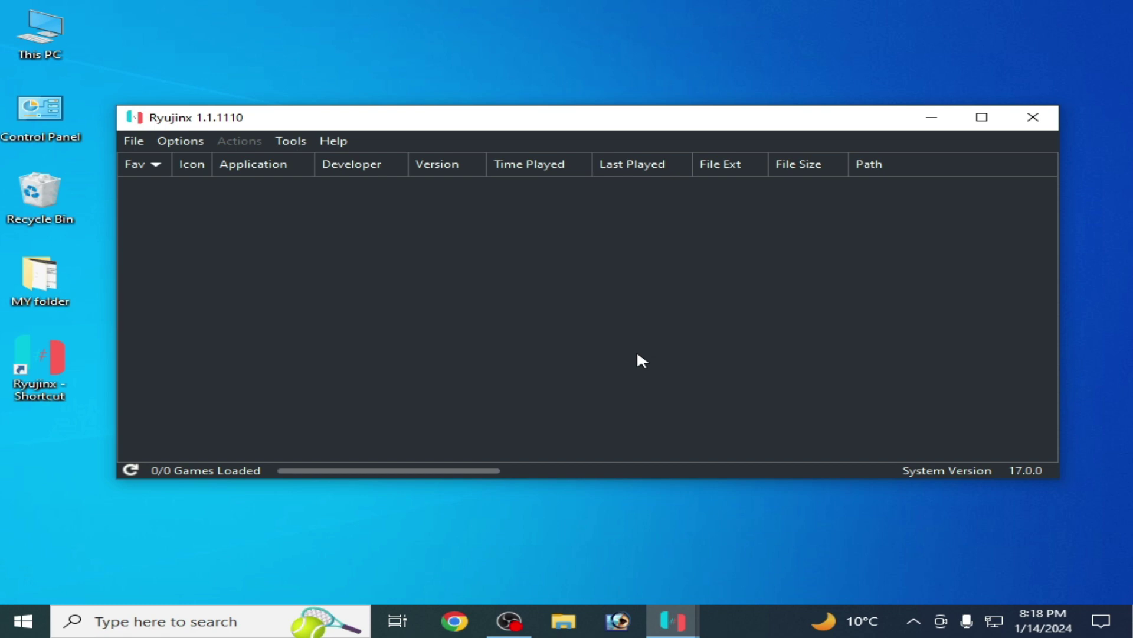
Set the graphics backend to Vulkan with the GTX 750 as preferred GPU
{"action": "left_click", "coordinate": [204, 142]}
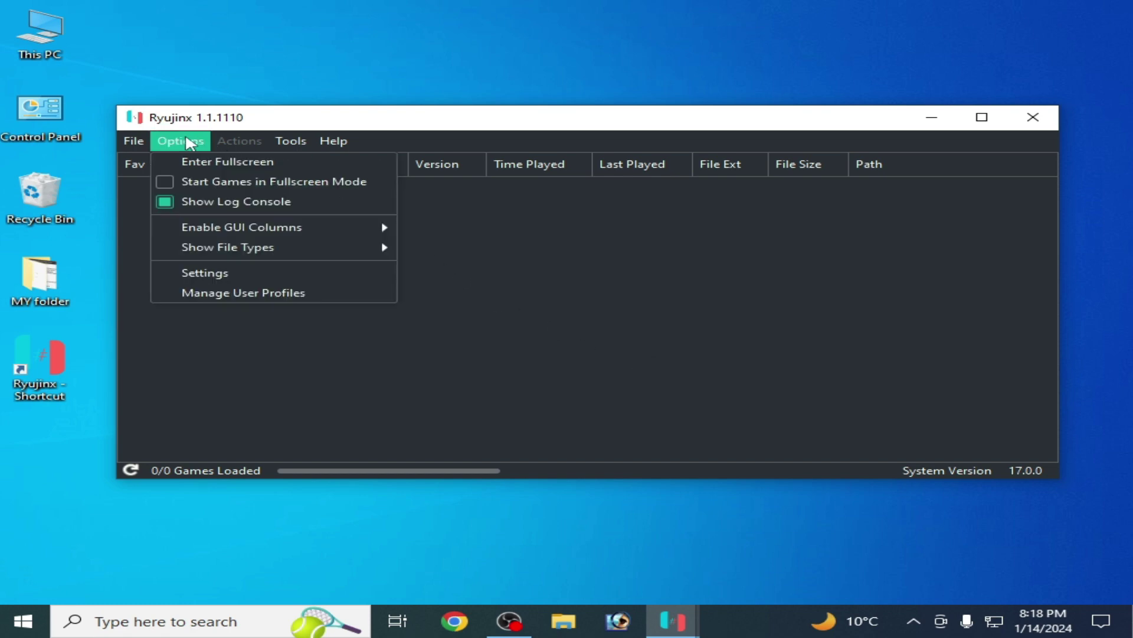
{"action": "left_click", "coordinate": [196, 268]}
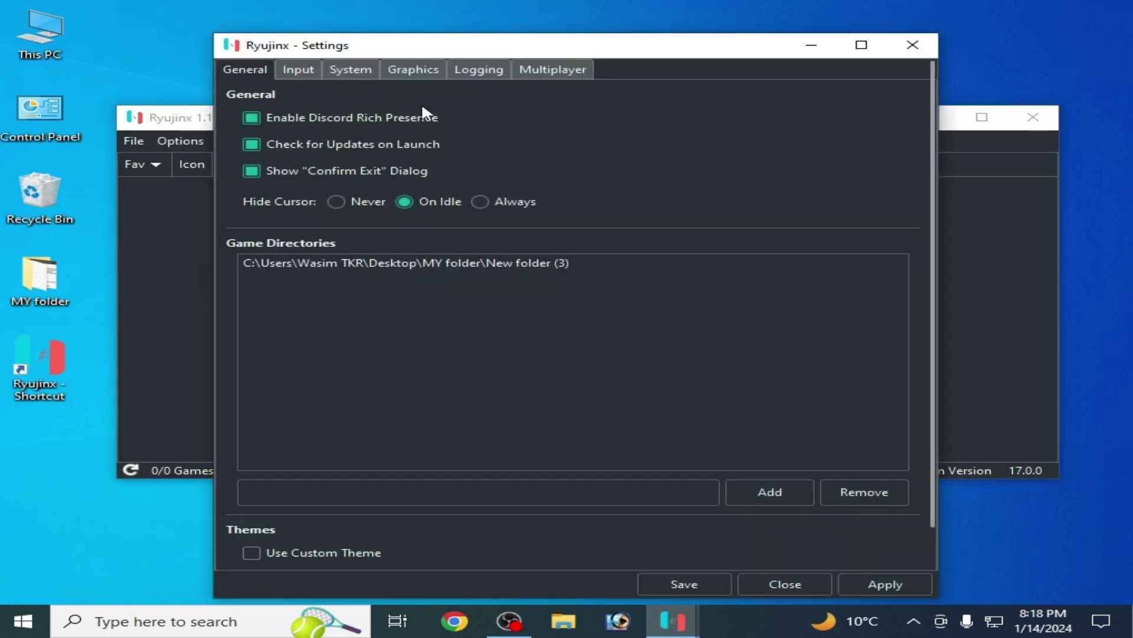
{"action": "left_click", "coordinate": [403, 71]}
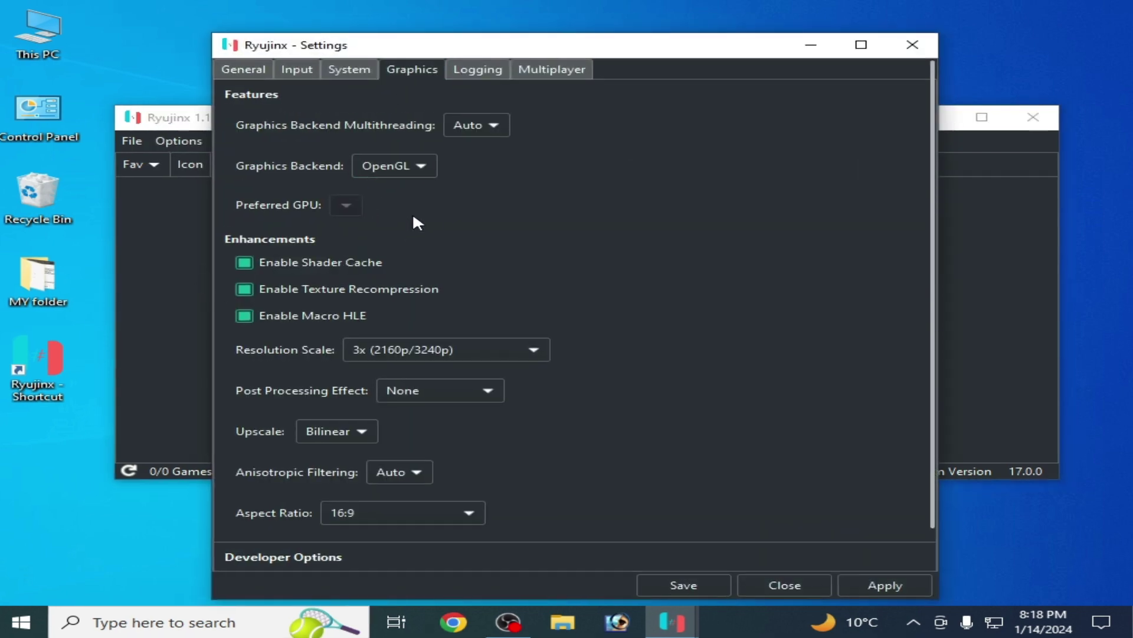
{"action": "left_click", "coordinate": [418, 168]}
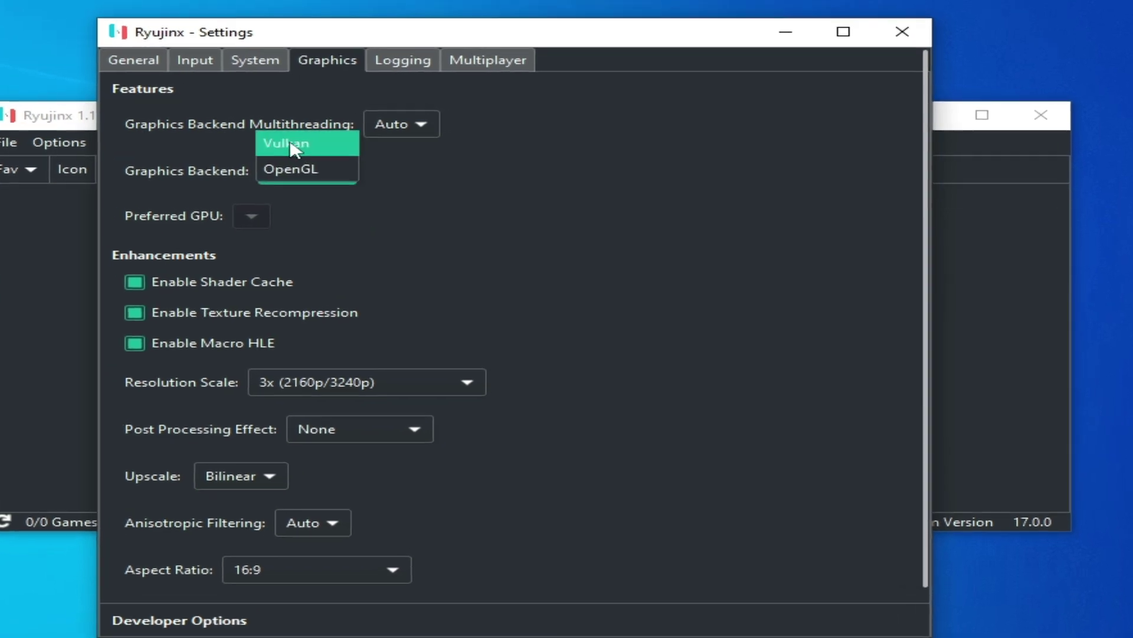
{"action": "left_click", "coordinate": [369, 175]}
{"action": "key", "text": "Up"}
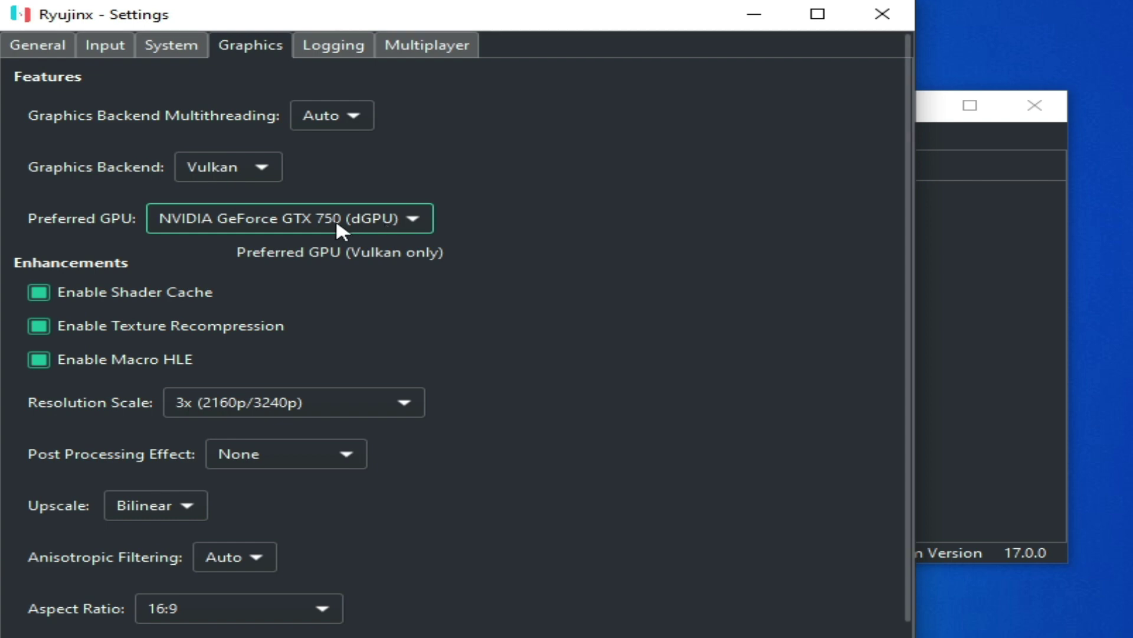
{"action": "left_click", "coordinate": [359, 220]}
{"action": "left_click", "coordinate": [359, 218]}
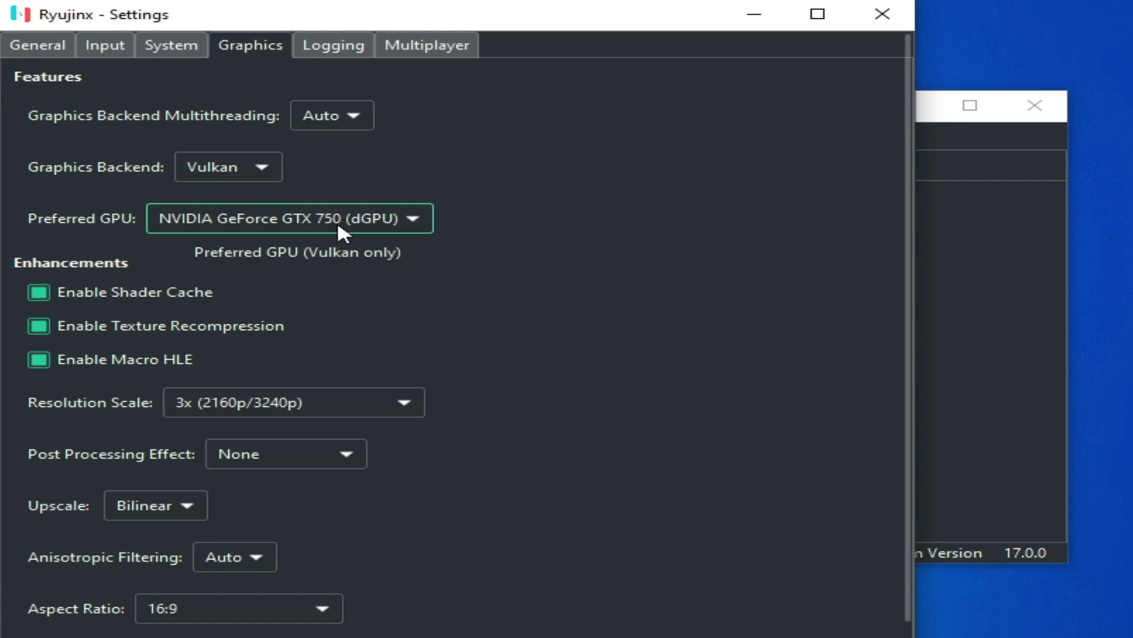
{"action": "left_click", "coordinate": [285, 225]}
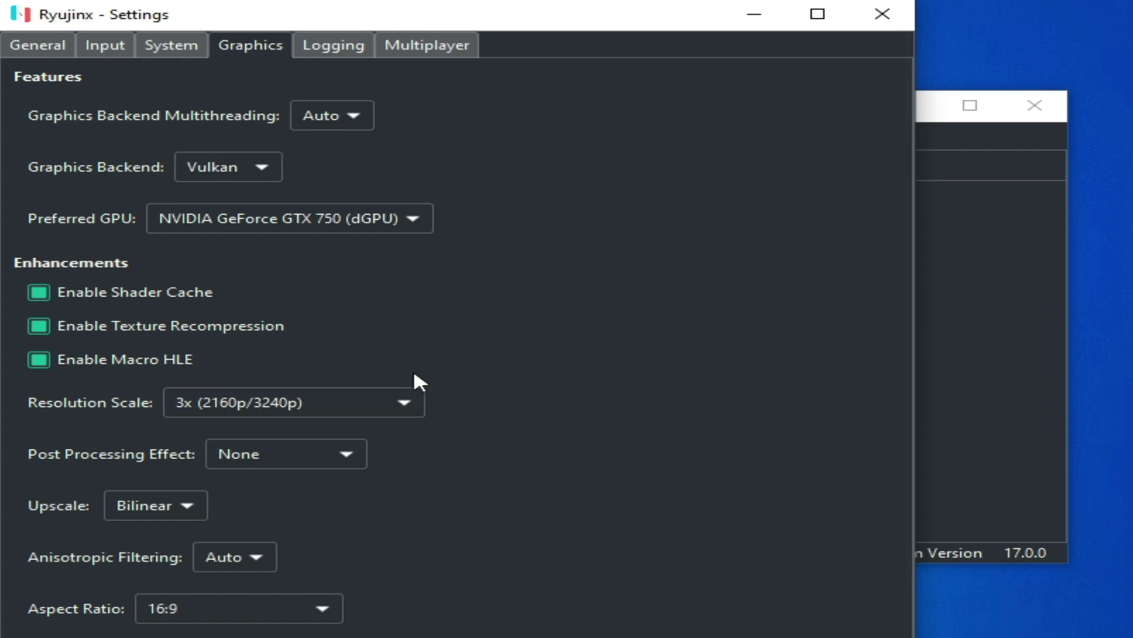
Set resolution scale to Native (720p/1080p) with FSR upscaling and save the settings
{"action": "left_click", "coordinate": [238, 403]}
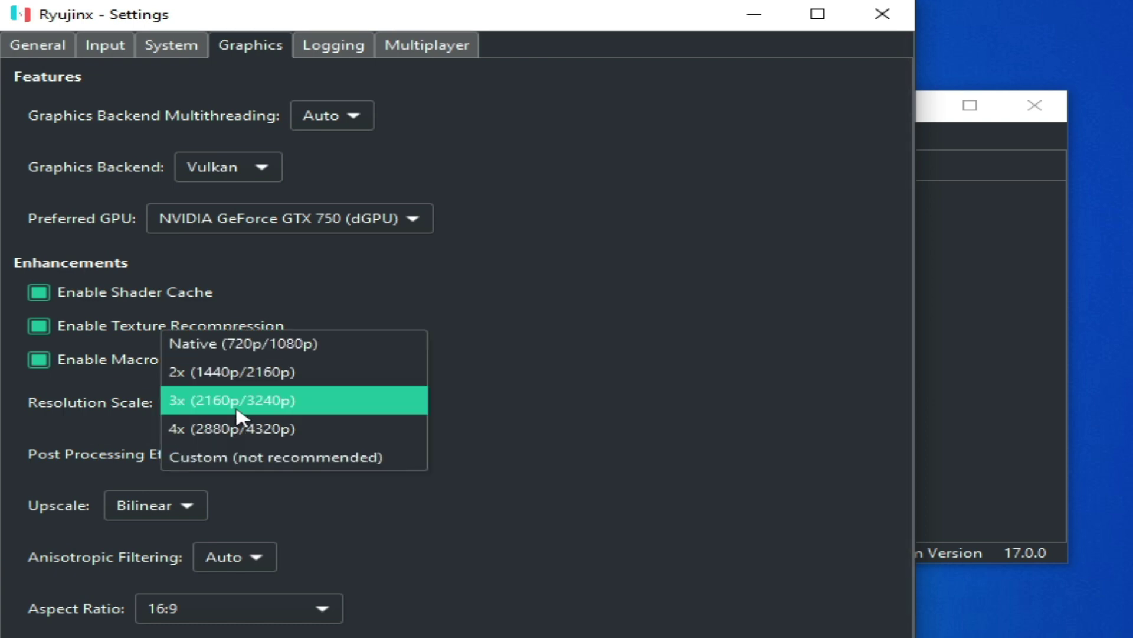
{"action": "left_click", "coordinate": [201, 375]}
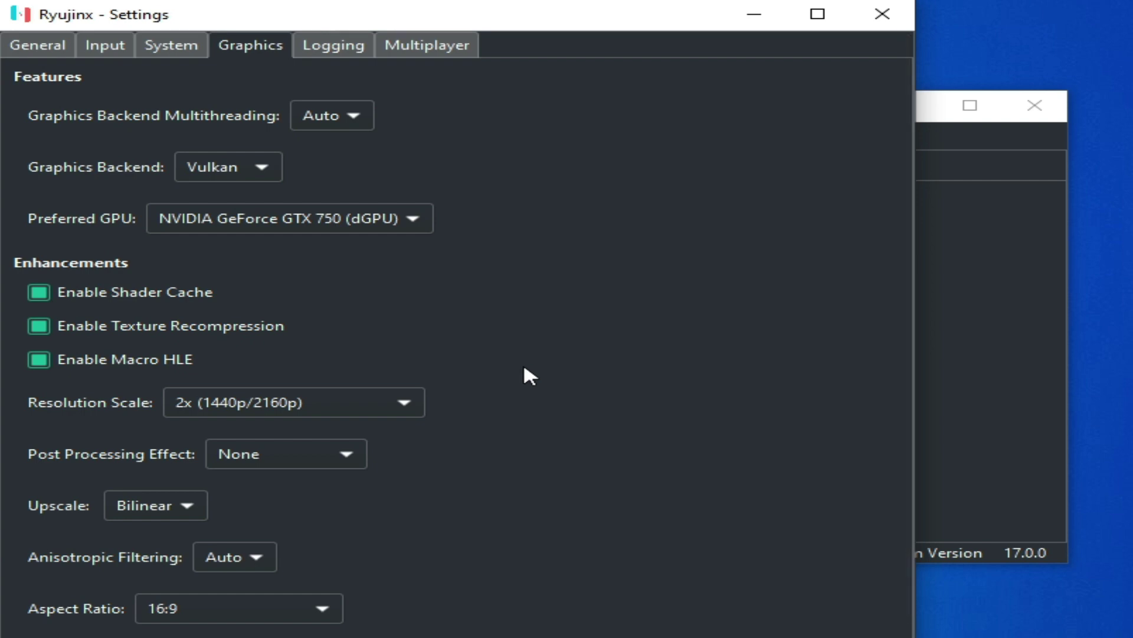
{"action": "left_click", "coordinate": [387, 407]}
{"action": "left_click", "coordinate": [284, 377]}
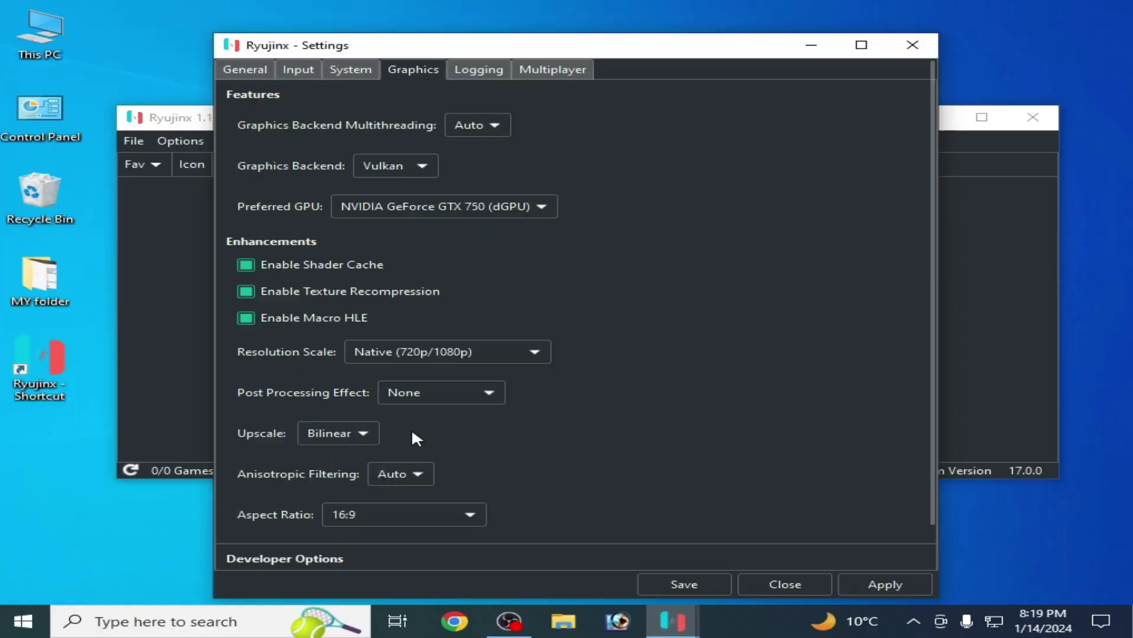
{"action": "left_click", "coordinate": [182, 508]}
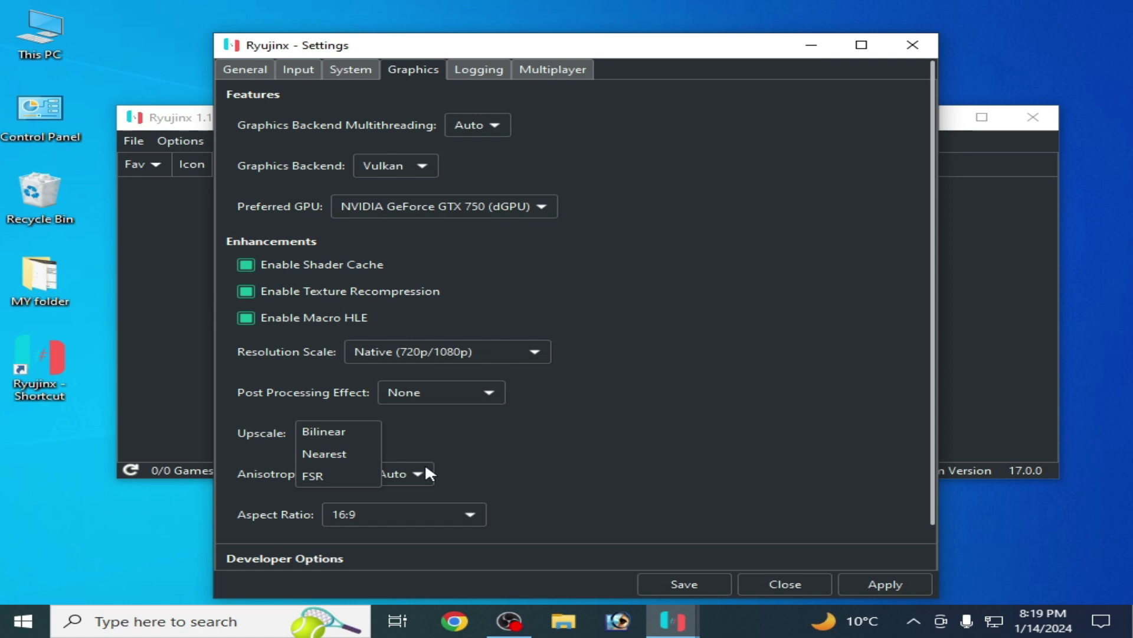
{"action": "left_click", "coordinate": [331, 480]}
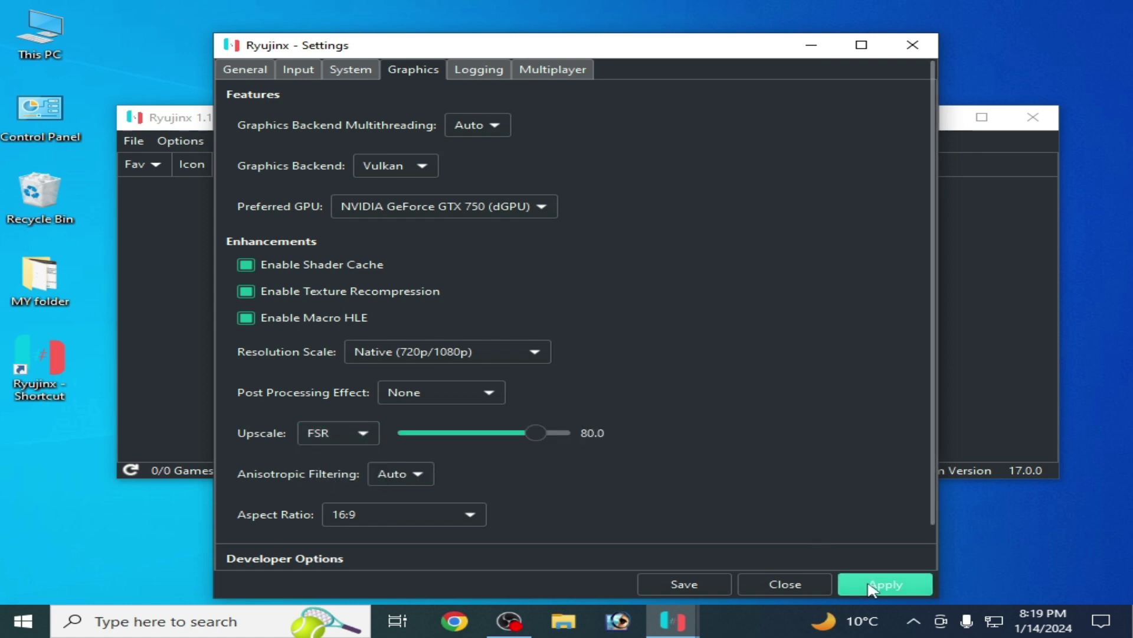
{"action": "left_click", "coordinate": [703, 582]}
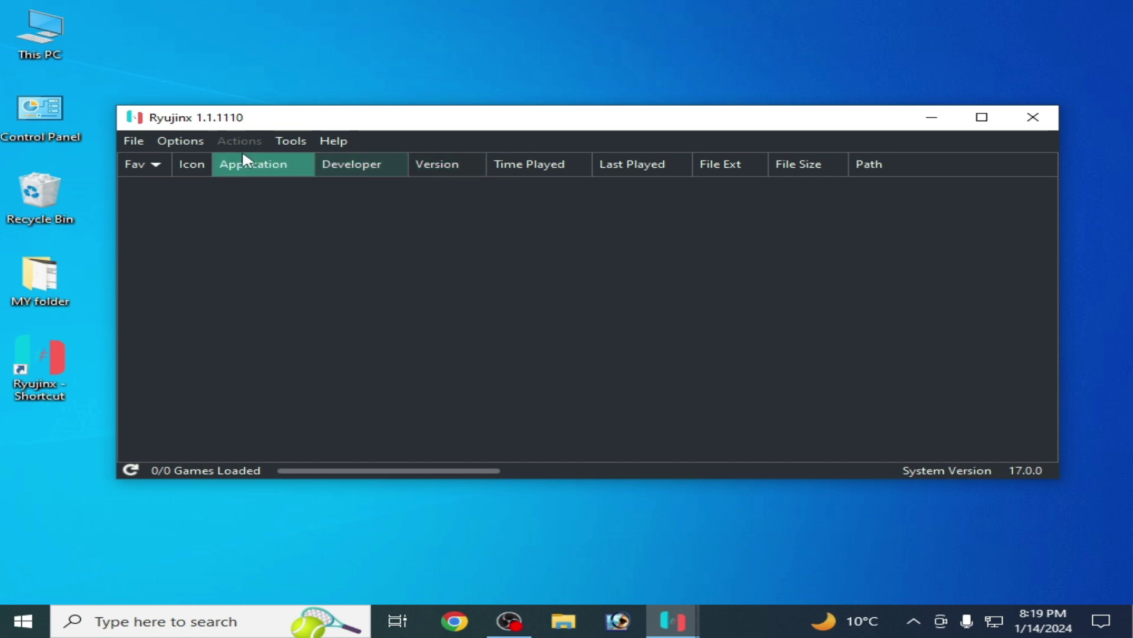
In the System settings, disable VSync and enable Ignore Missing Services
{"action": "left_click", "coordinate": [189, 141]}
{"action": "left_click", "coordinate": [217, 275]}
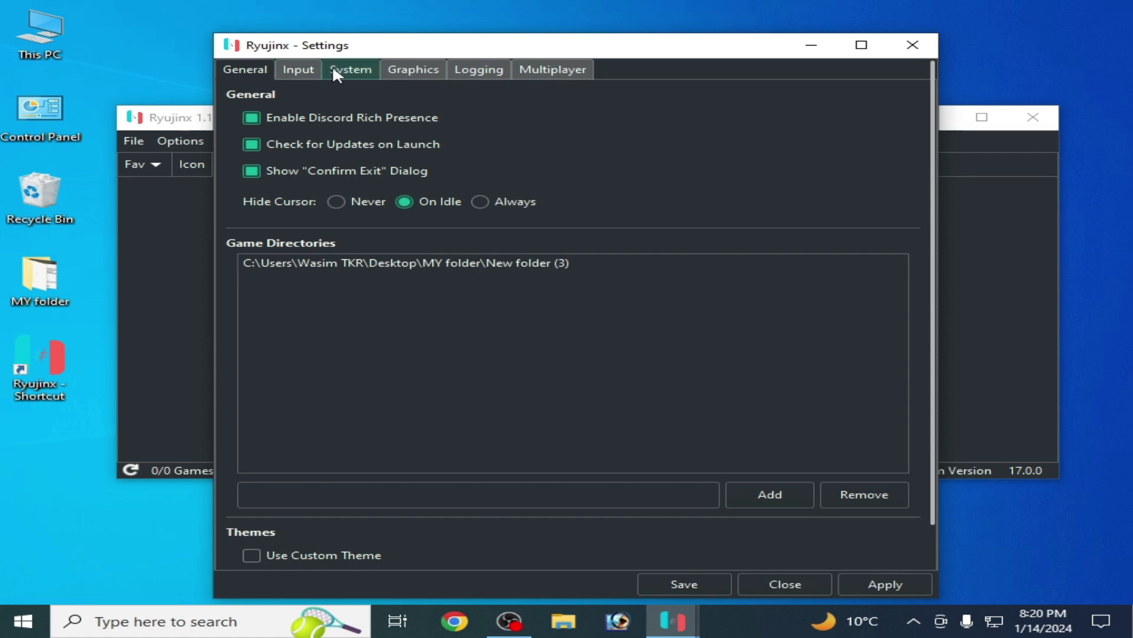
{"action": "left_click", "coordinate": [334, 69]}
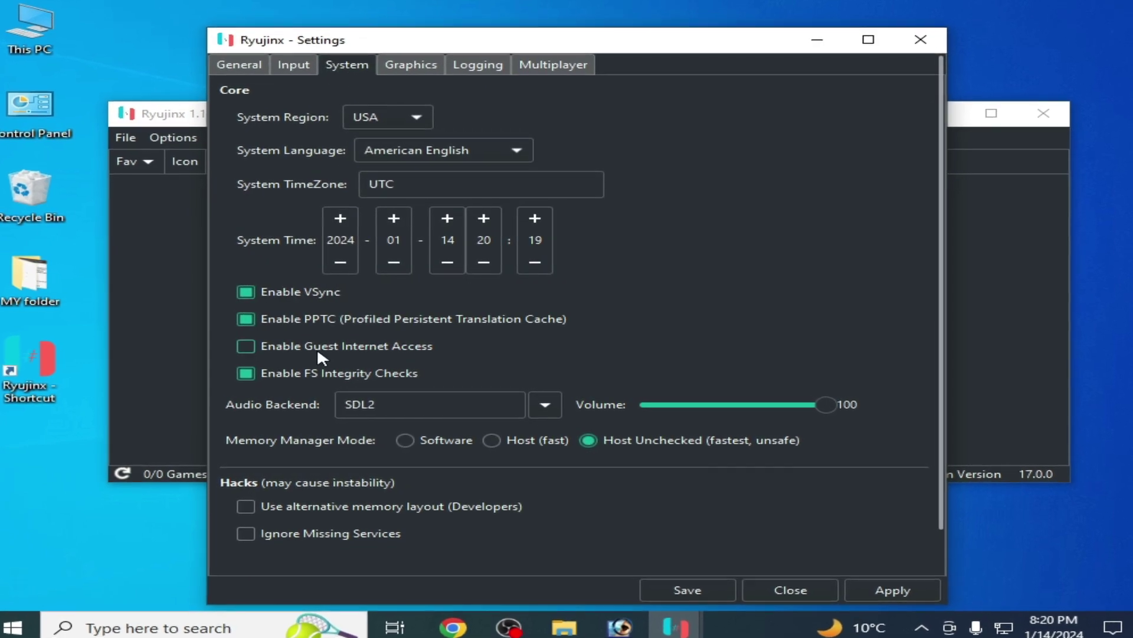
{"action": "left_click", "coordinate": [258, 293]}
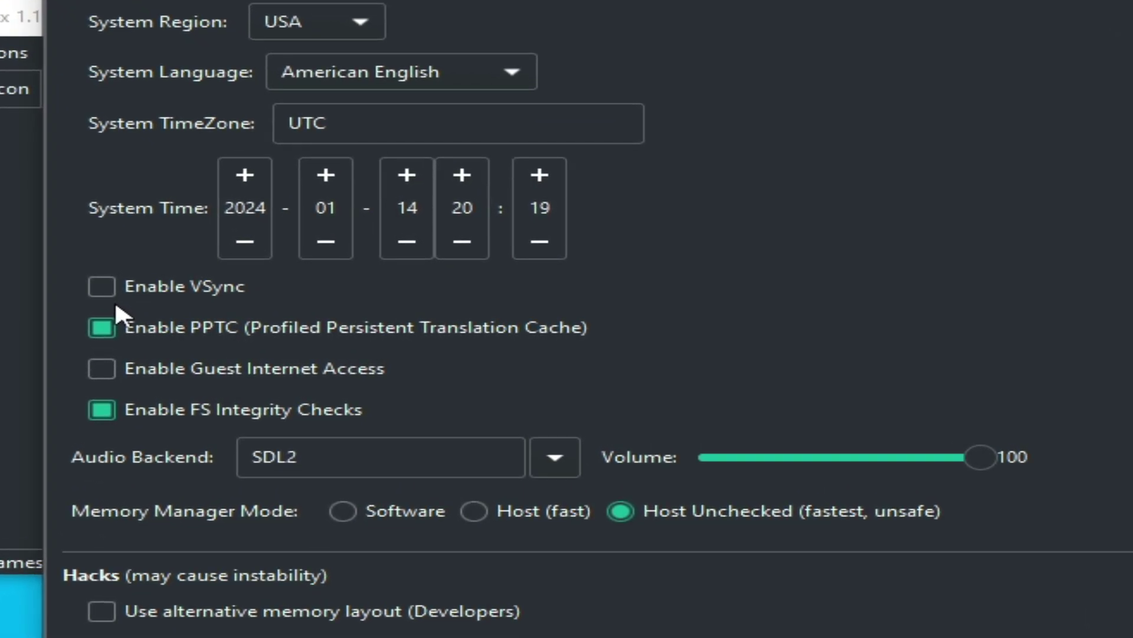
{"action": "left_click", "coordinate": [79, 283]}
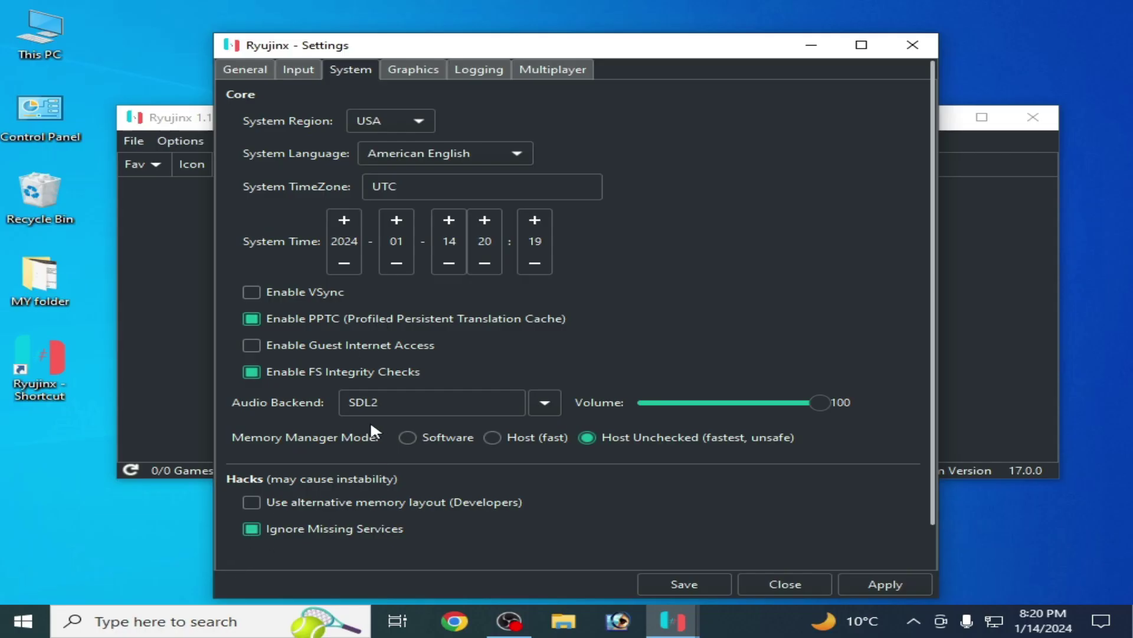
Leave the audio backend on SDL2 after trying SoundIO, and save the settings
{"action": "left_click", "coordinate": [543, 404]}
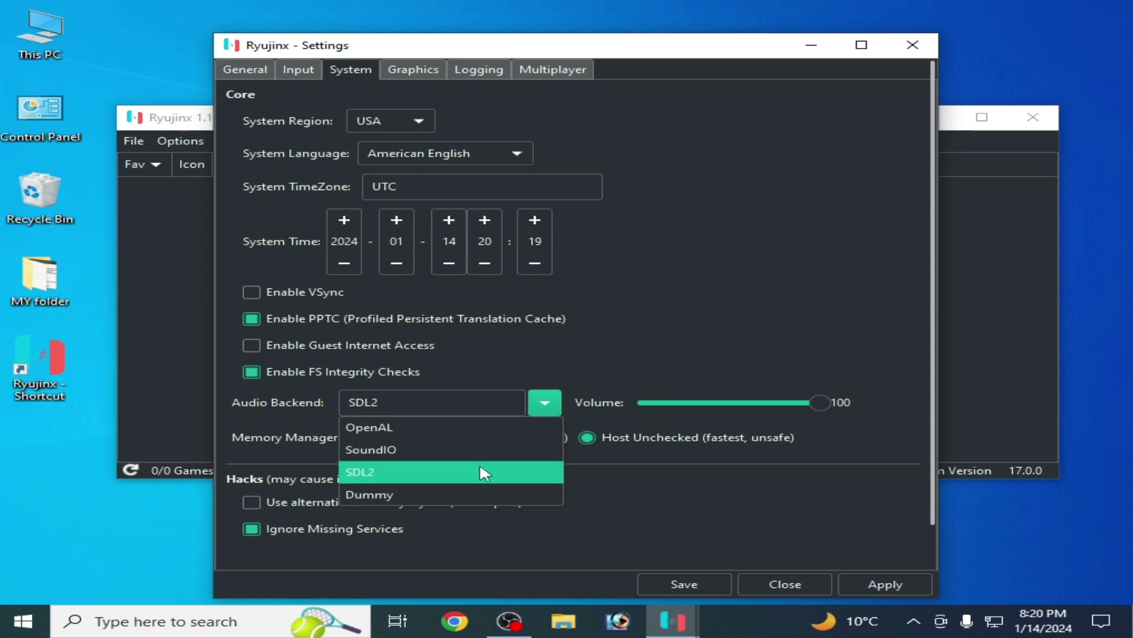
{"action": "left_click", "coordinate": [384, 466]}
{"action": "left_click", "coordinate": [544, 402]}
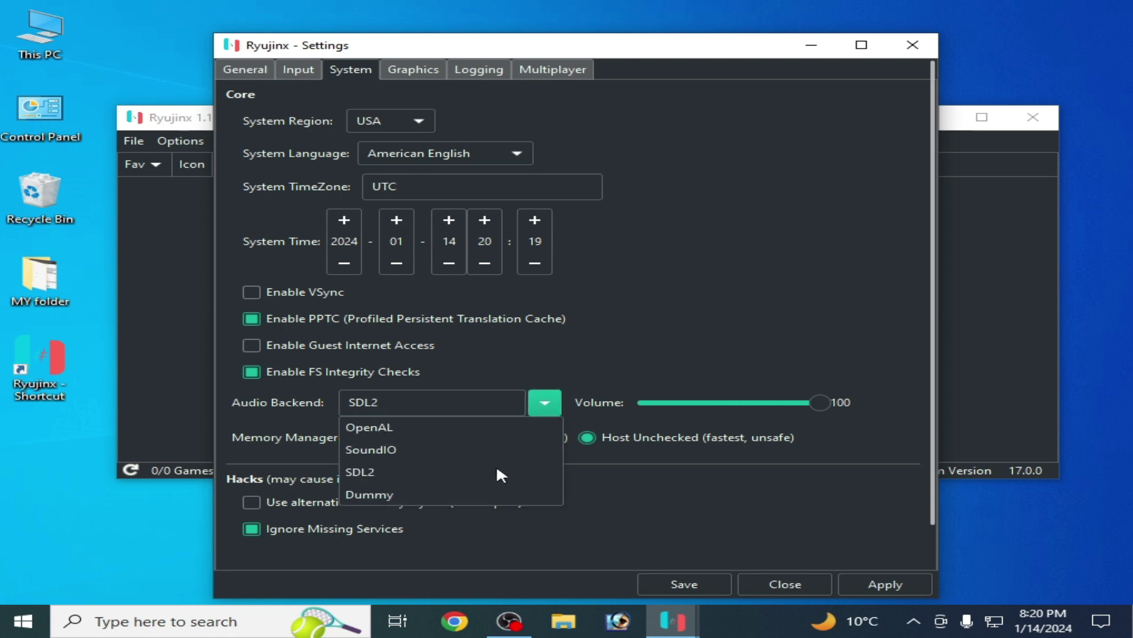
{"action": "left_click", "coordinate": [391, 451]}
{"action": "left_click", "coordinate": [543, 404]}
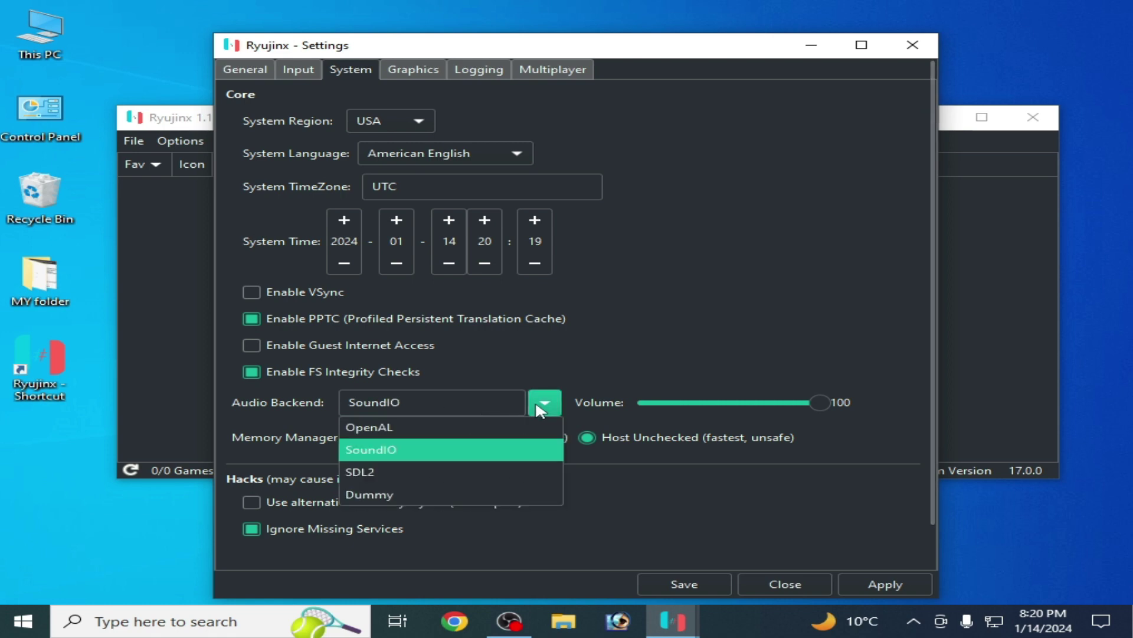
{"action": "left_click", "coordinate": [416, 467]}
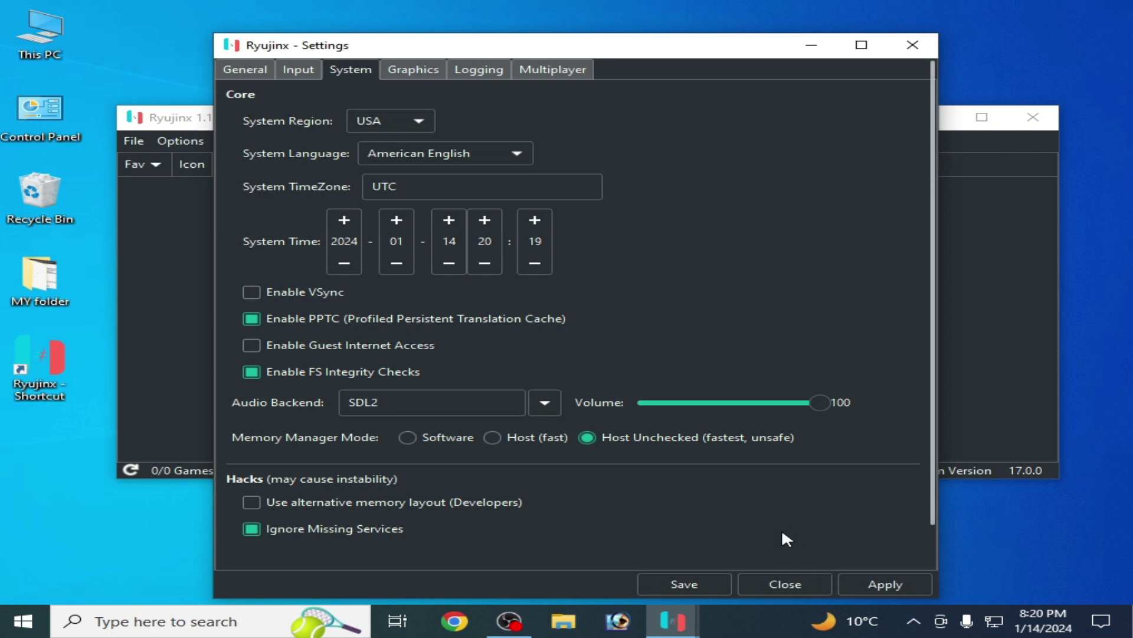
{"action": "left_click", "coordinate": [707, 583]}
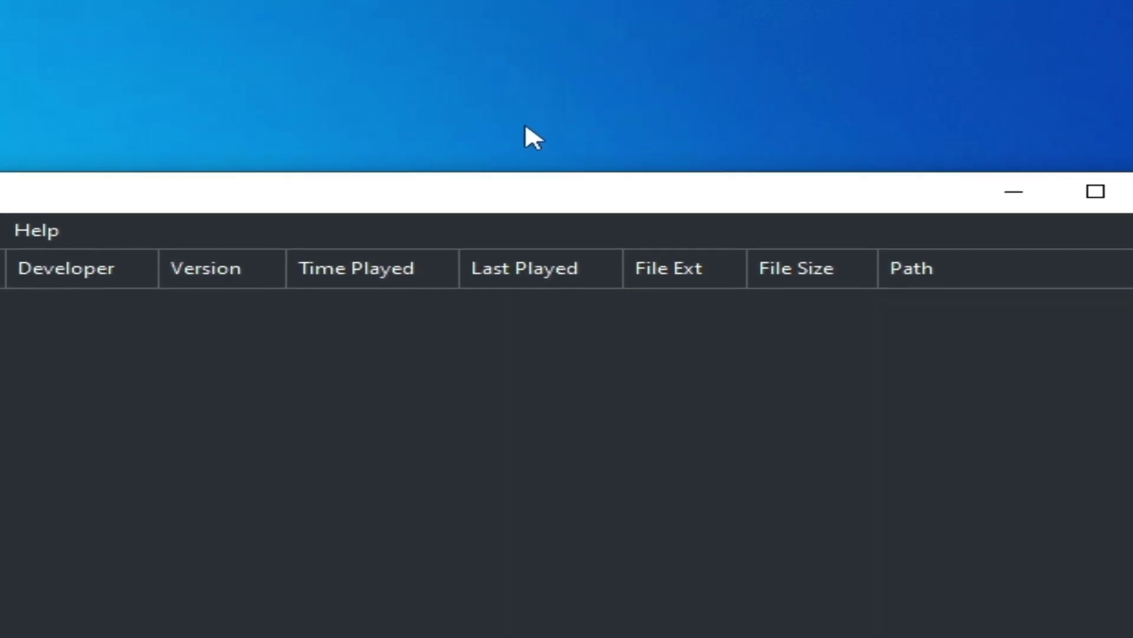
Launch NVIDIA Control Panel from the desktop and choose 'Use my preference emphasizing' Performance
{"action": "right_click", "coordinate": [542, 114]}
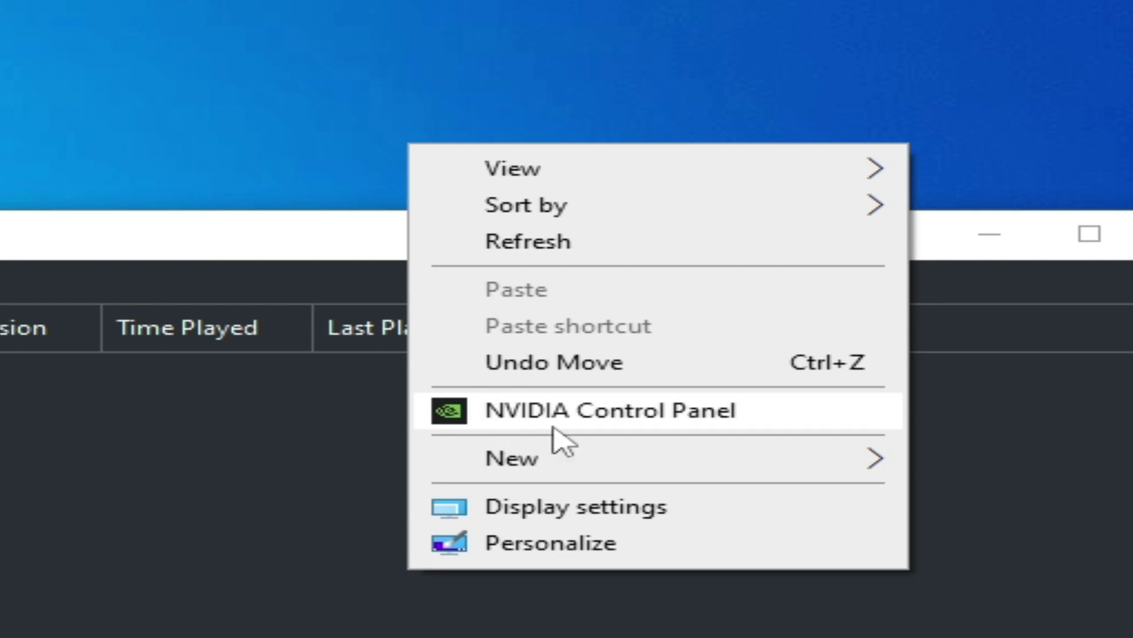
{"action": "left_click", "coordinate": [590, 425]}
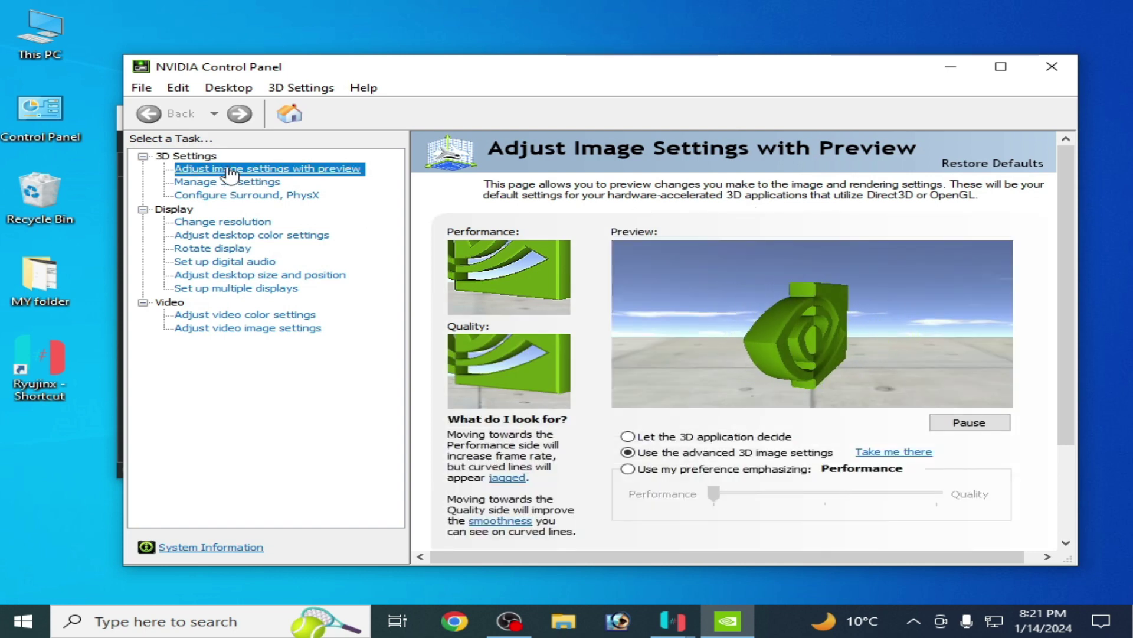
{"action": "left_click", "coordinate": [628, 469]}
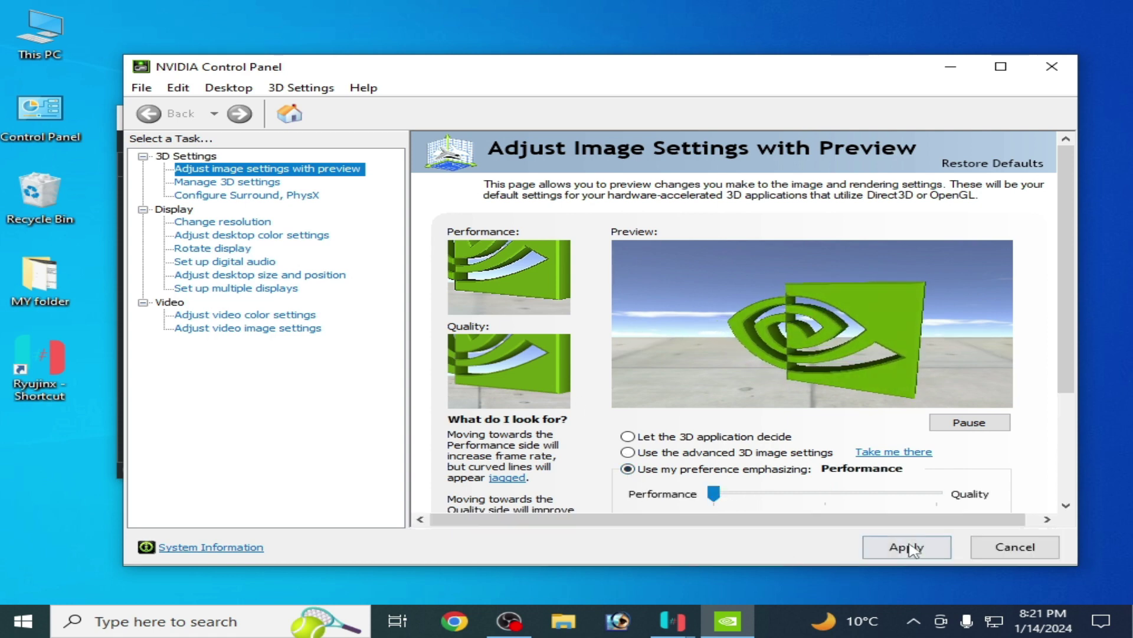
Restore the Global Settings defaults under Manage 3D settings, confirm with Yes, and apply
{"action": "left_click", "coordinate": [235, 182]}
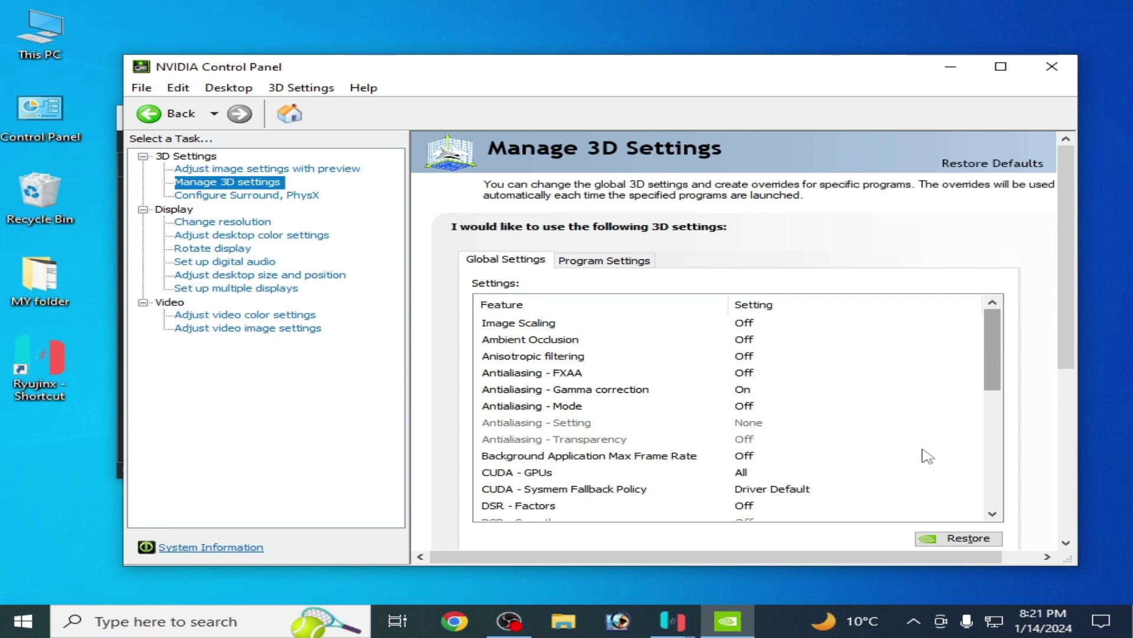
{"action": "left_click", "coordinate": [962, 537]}
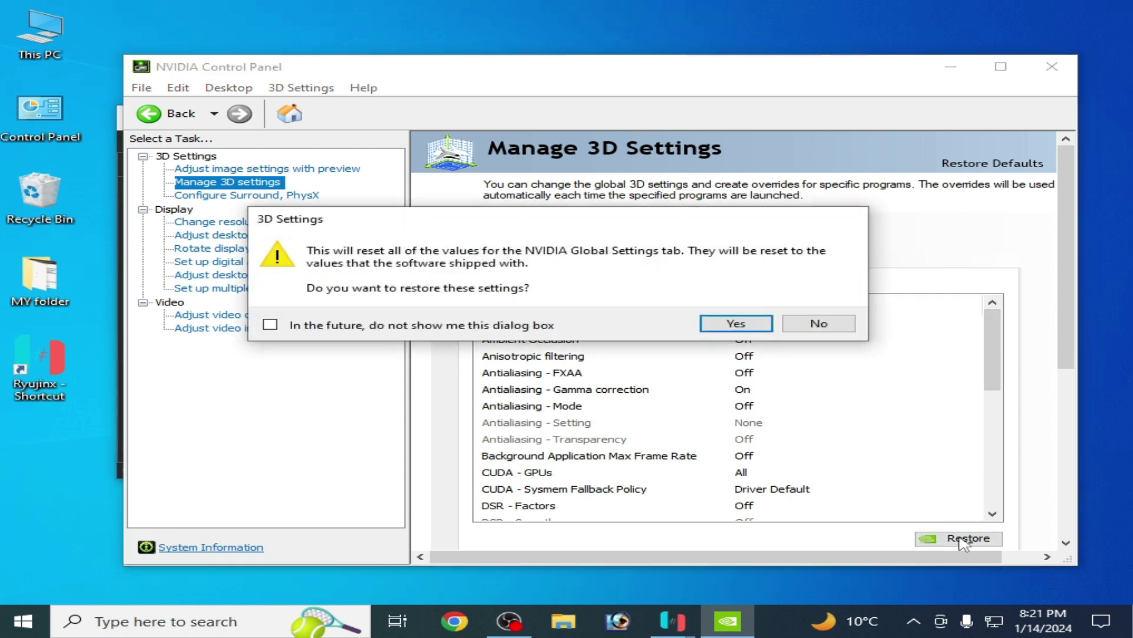
{"action": "left_click", "coordinate": [730, 325]}
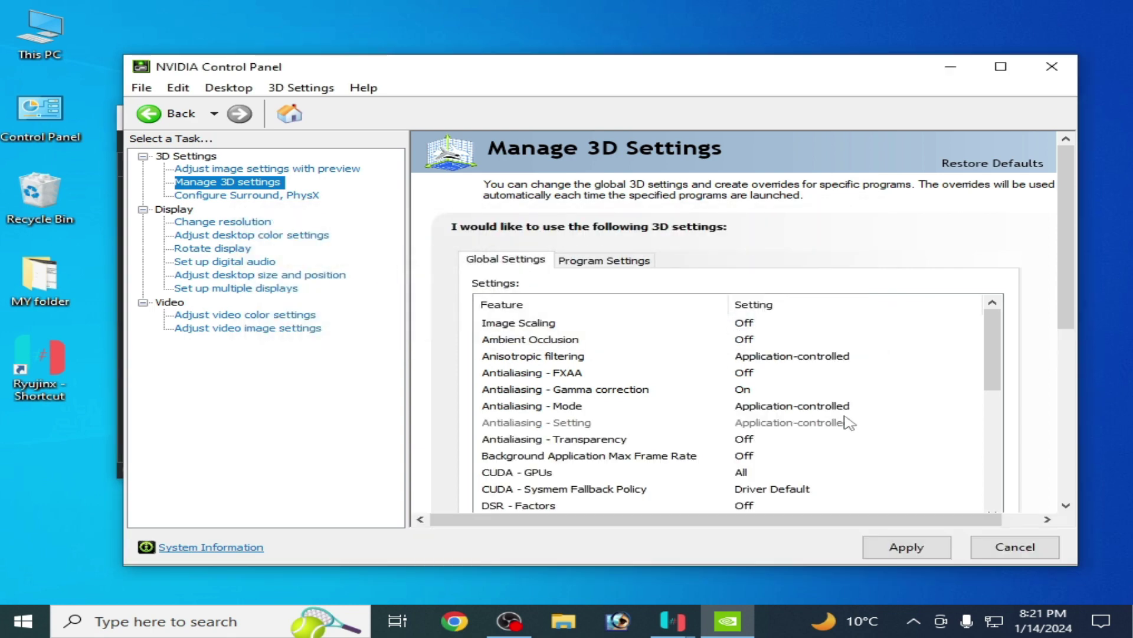
{"action": "left_click", "coordinate": [905, 549]}
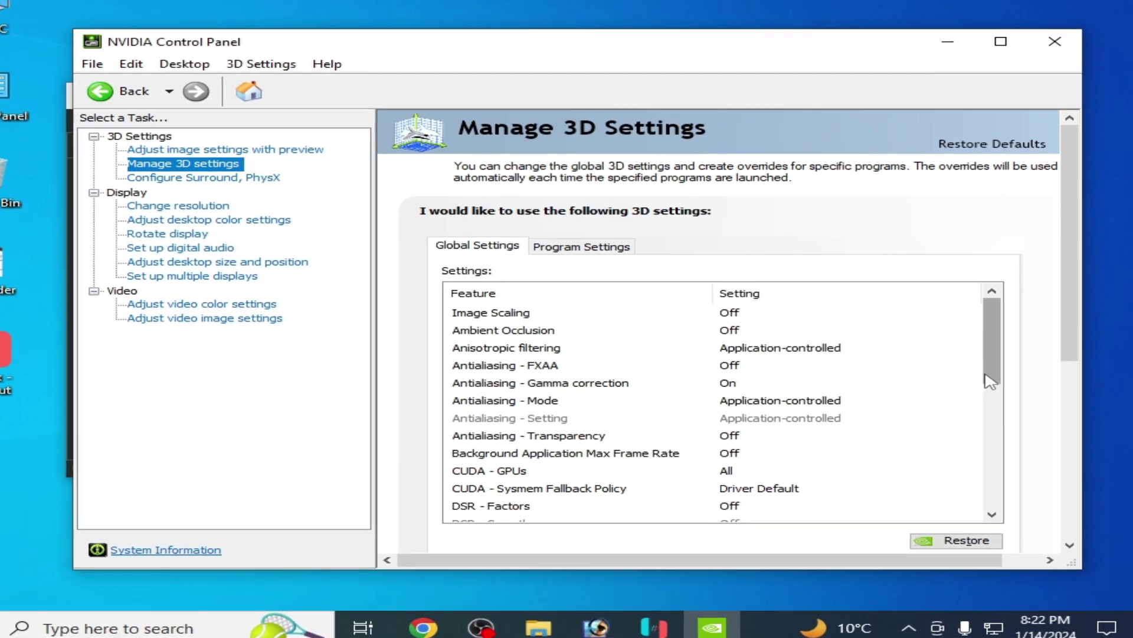
{"action": "scroll", "coordinate": [999, 386], "scroll_direction": "down", "scroll_amount": 1}
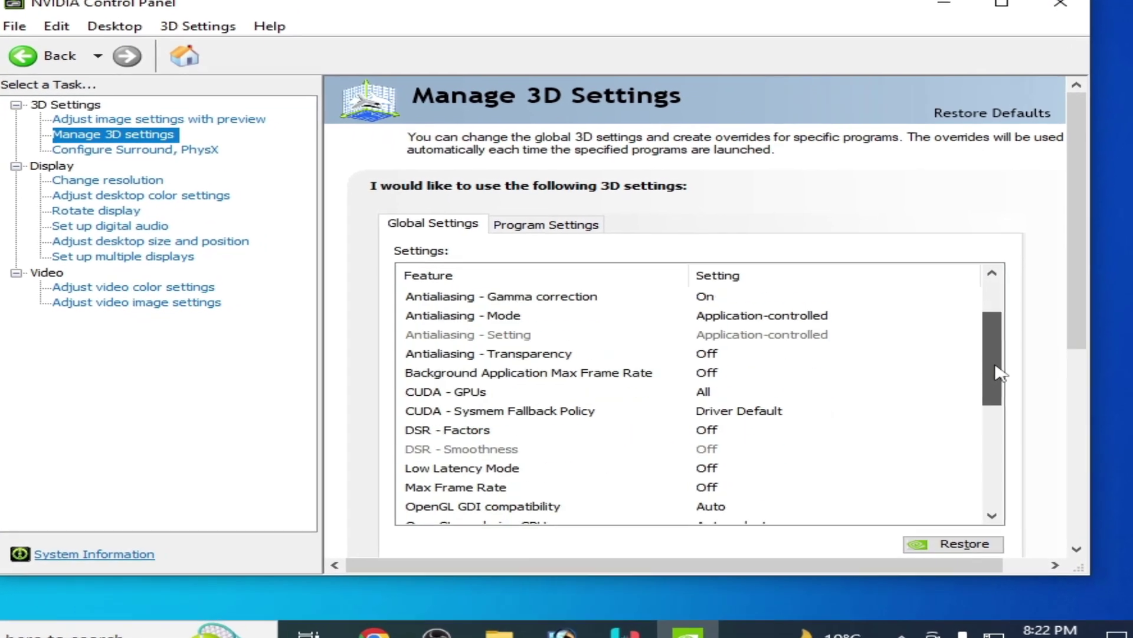
{"action": "left_click_drag", "start_coordinate": [999, 372], "coordinate": [1000, 487]}
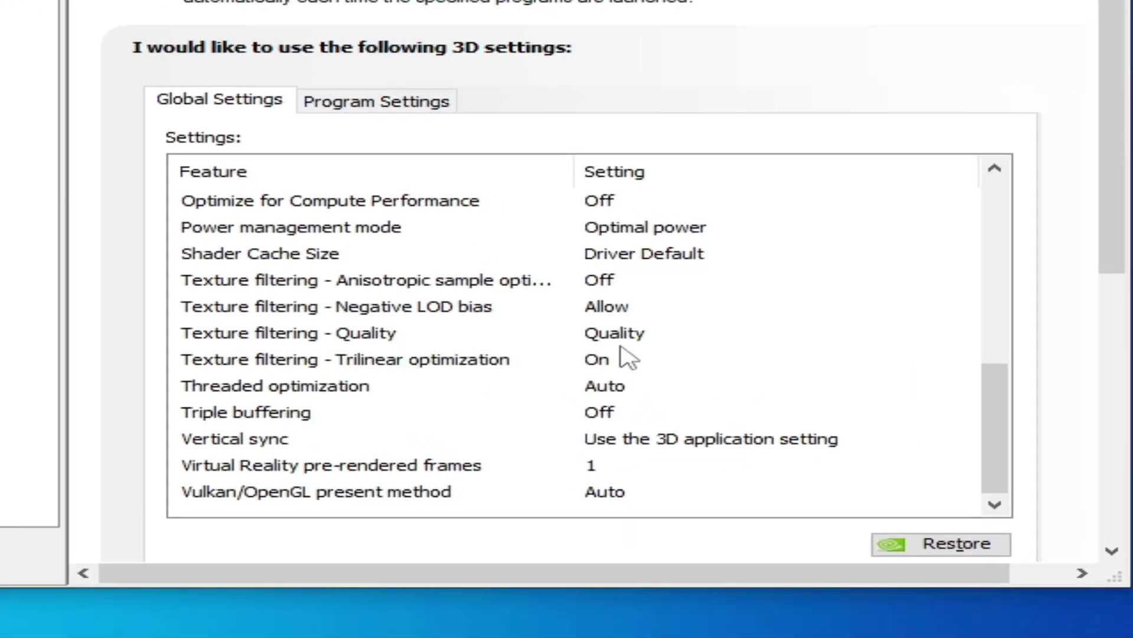
Set Texture filtering - Quality to High performance and turn Triple buffering On
{"action": "left_click", "coordinate": [628, 343]}
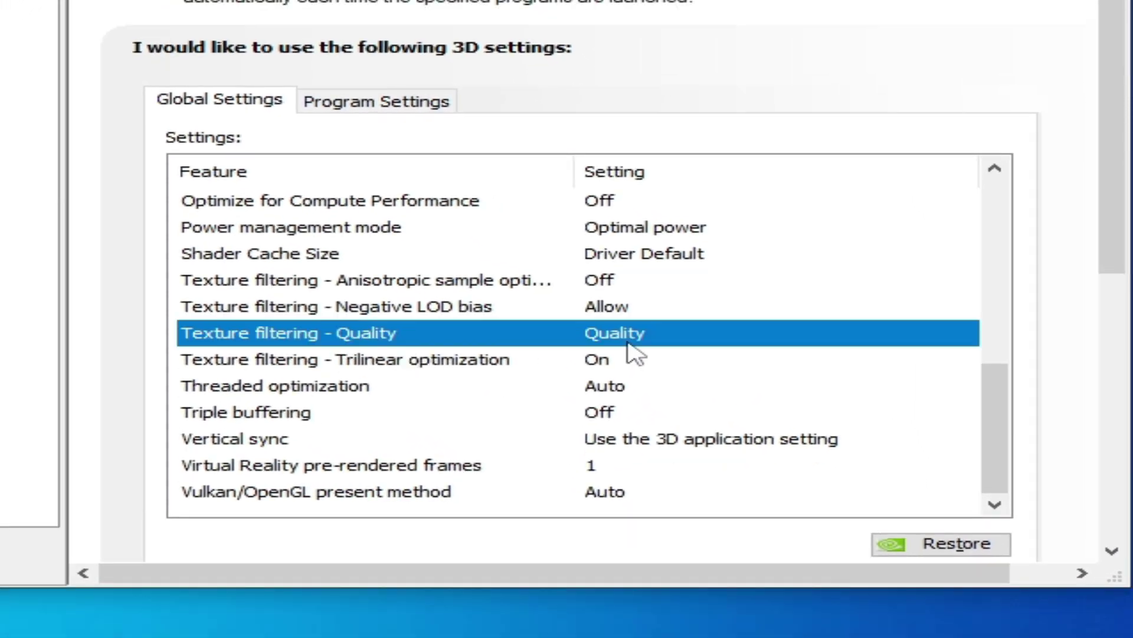
{"action": "left_click", "coordinate": [628, 345]}
{"action": "left_click", "coordinate": [688, 422]}
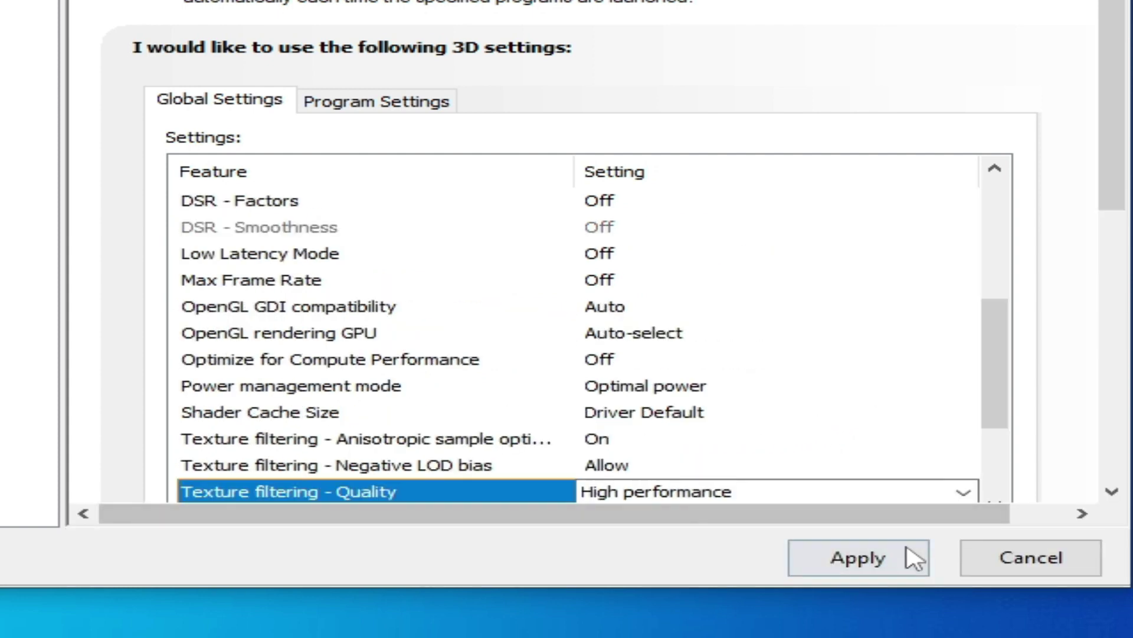
{"action": "left_click_drag", "start_coordinate": [987, 359], "coordinate": [991, 437]}
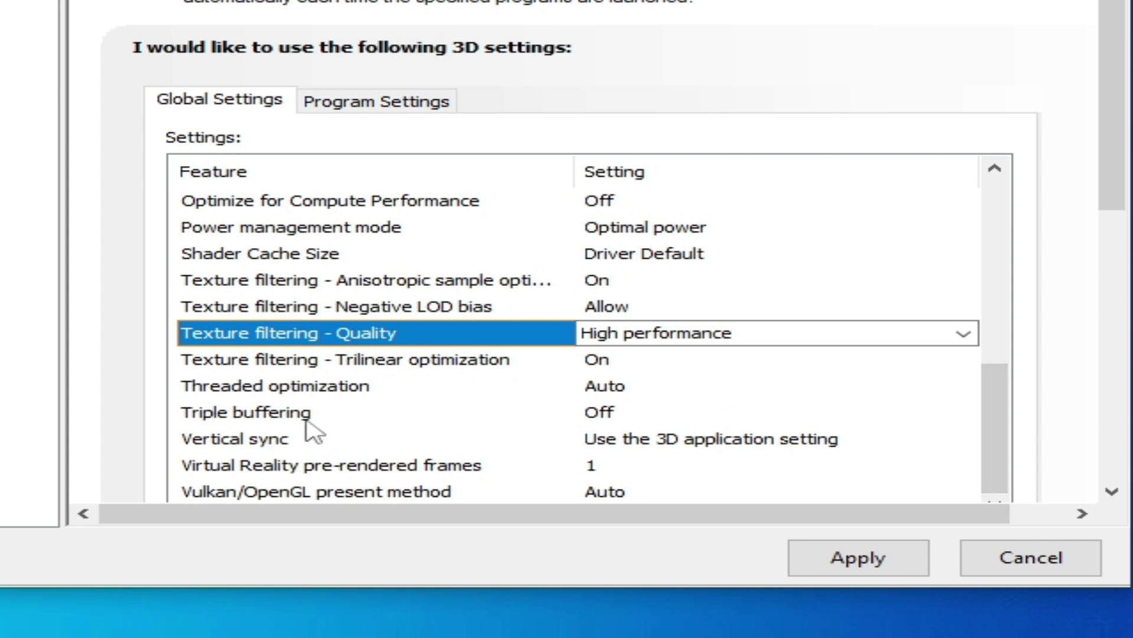
{"action": "left_click", "coordinate": [614, 417]}
{"action": "left_click", "coordinate": [614, 416]}
{"action": "left_click", "coordinate": [614, 459]}
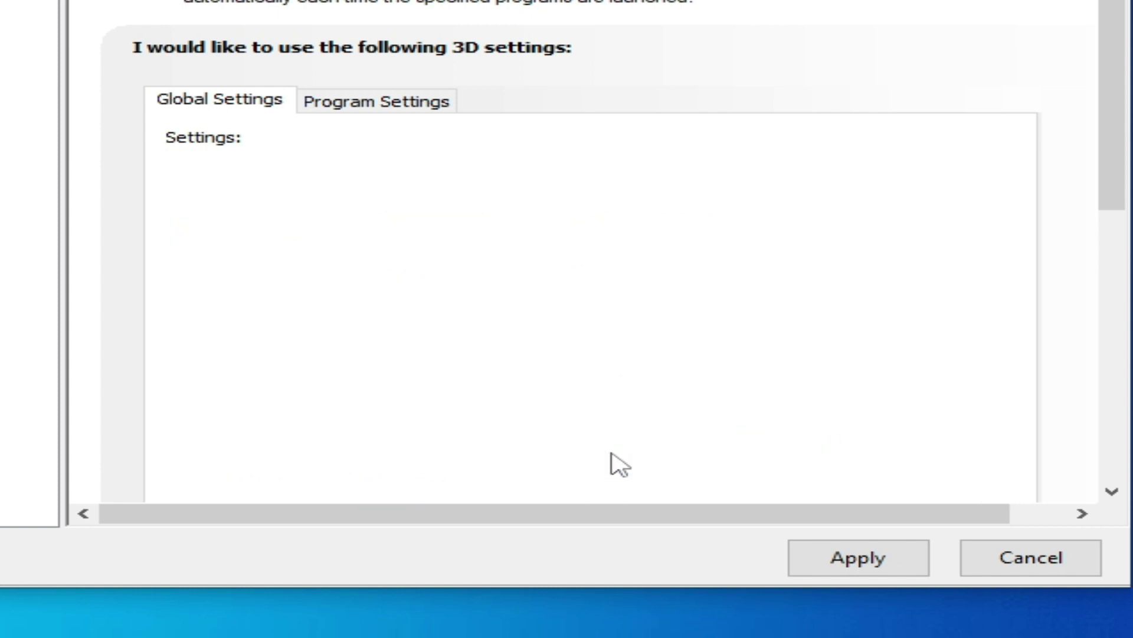
{"action": "left_click_drag", "start_coordinate": [1002, 341], "coordinate": [679, 428]}
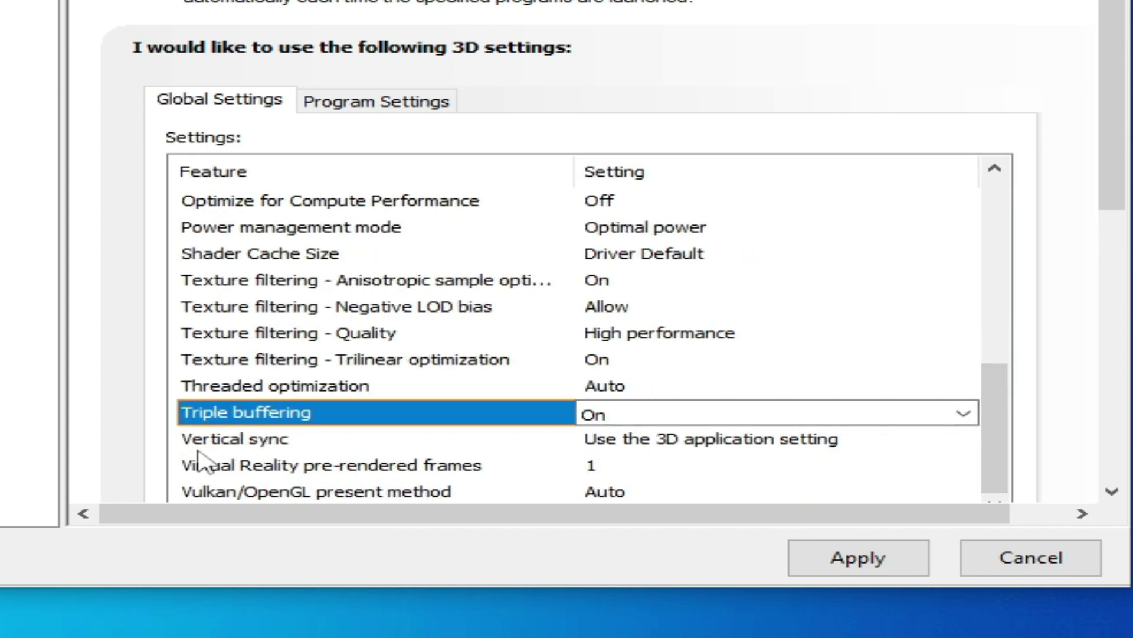
Turn Vertical sync Off and set present method to Prefer layered on DXGI Swapchain
{"action": "left_click", "coordinate": [635, 448]}
{"action": "left_click", "coordinate": [630, 446]}
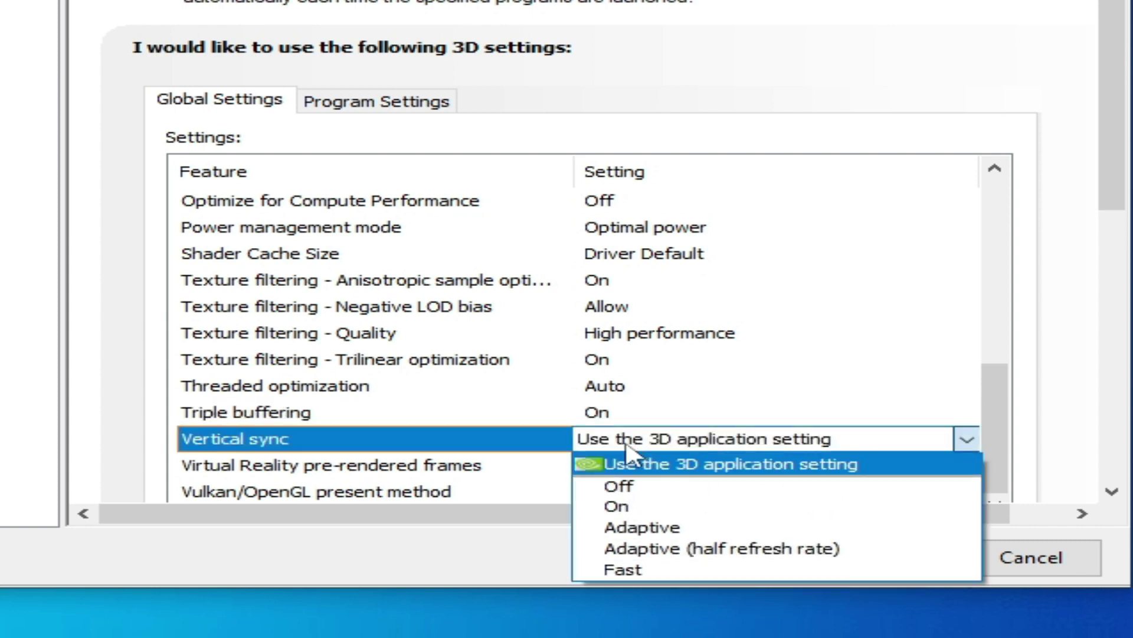
{"action": "left_click", "coordinate": [619, 490]}
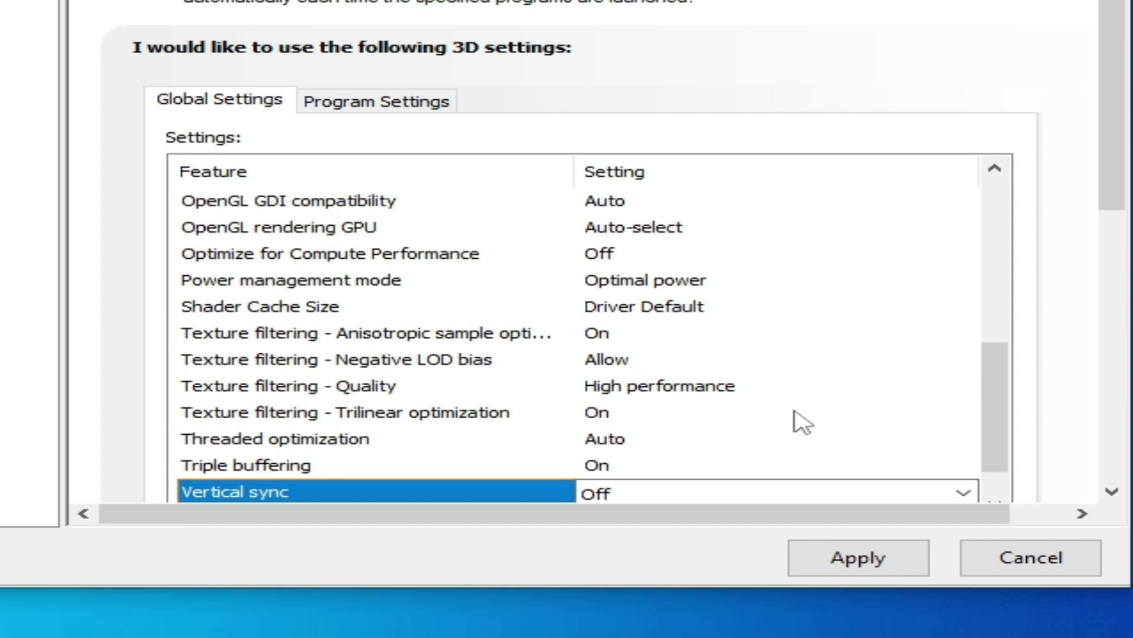
{"action": "left_click_drag", "start_coordinate": [991, 413], "coordinate": [998, 446]}
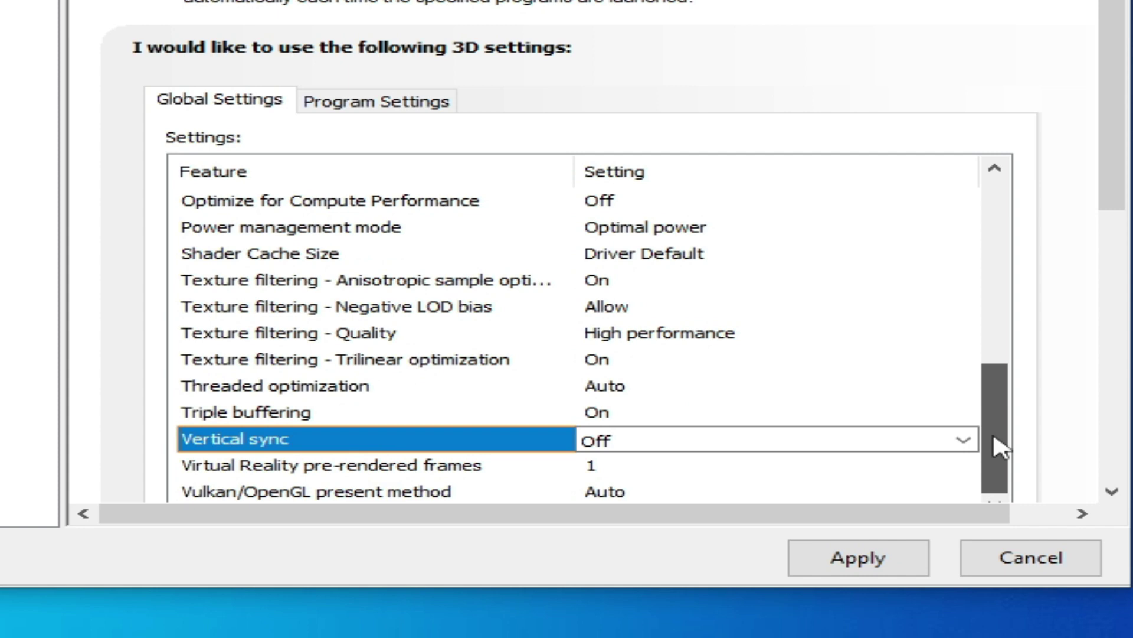
{"action": "left_click", "coordinate": [634, 493]}
{"action": "left_click", "coordinate": [633, 493]}
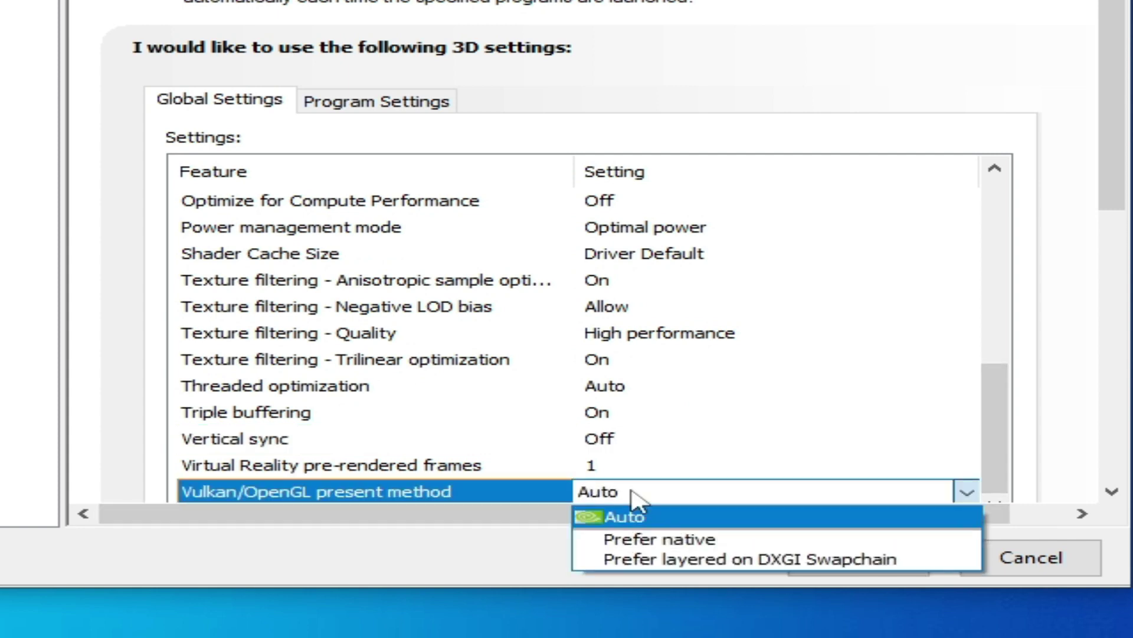
{"action": "left_click", "coordinate": [661, 564]}
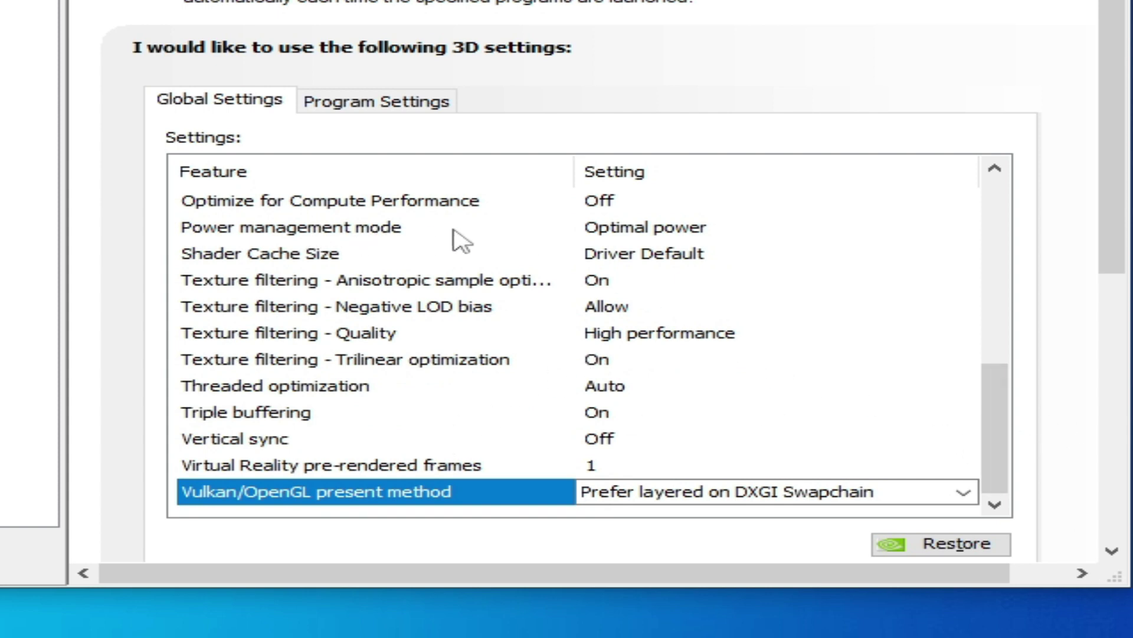
Set power management to Prefer maximum performance and OpenGL rendering GPU to GTX 750
{"action": "left_click", "coordinate": [650, 233]}
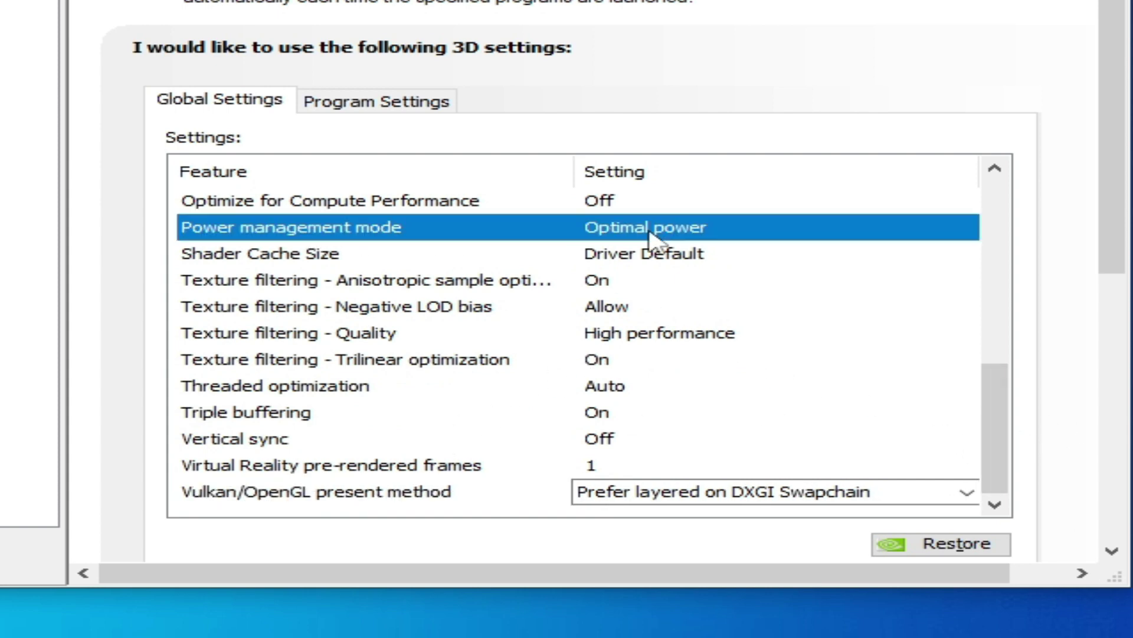
{"action": "left_click", "coordinate": [653, 235]}
{"action": "left_click", "coordinate": [697, 296]}
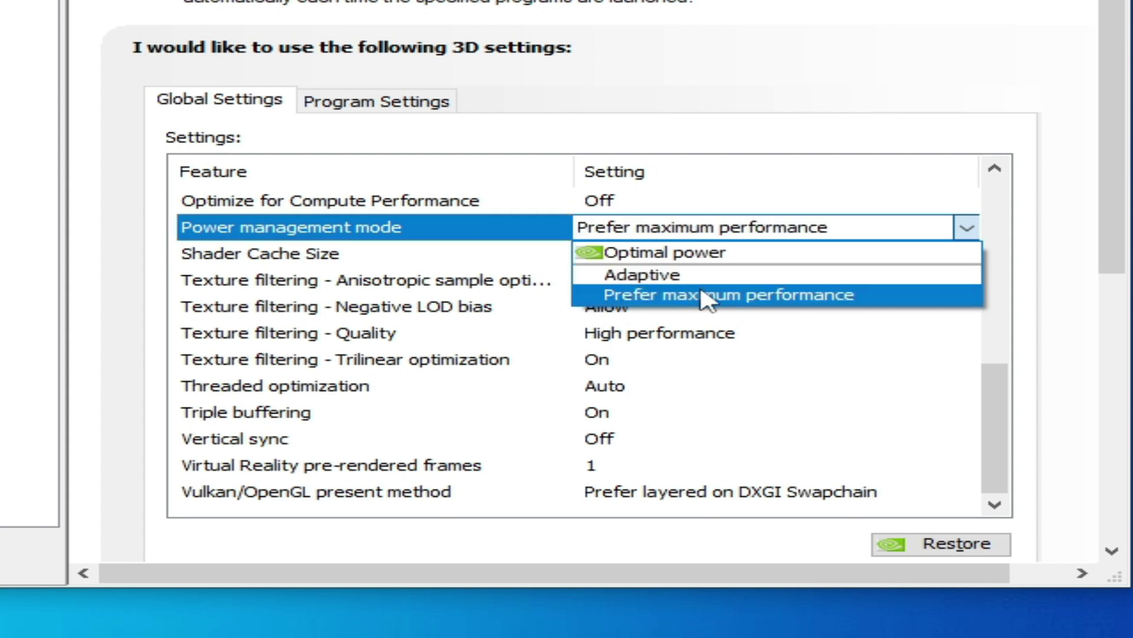
{"action": "left_click_drag", "start_coordinate": [1002, 349], "coordinate": [1007, 272]}
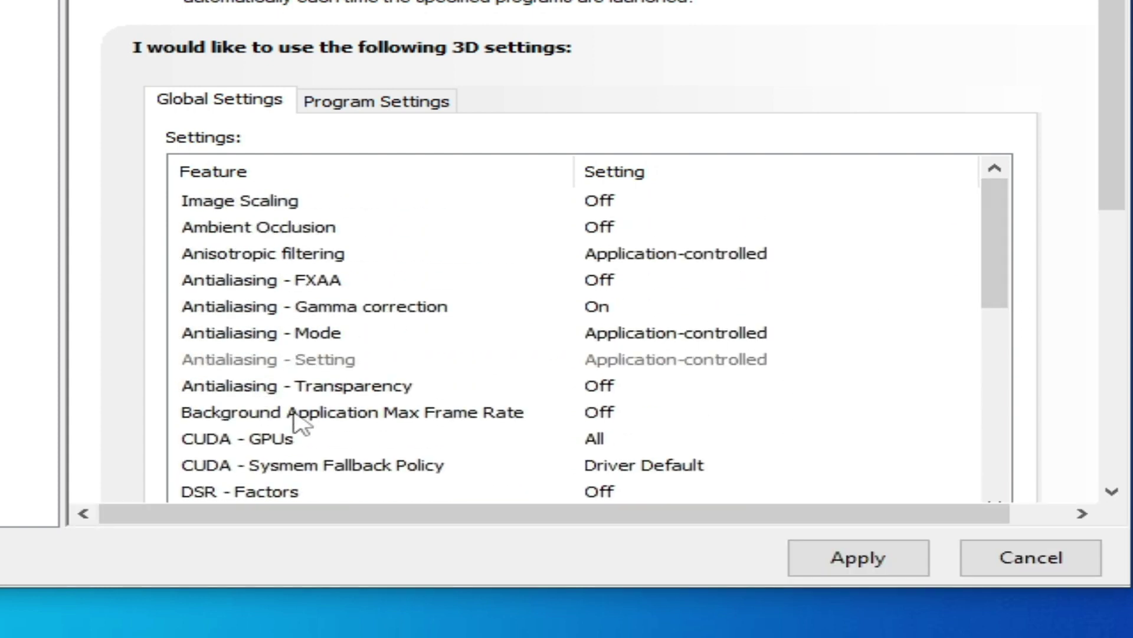
{"action": "left_click_drag", "start_coordinate": [1007, 252], "coordinate": [1005, 327]}
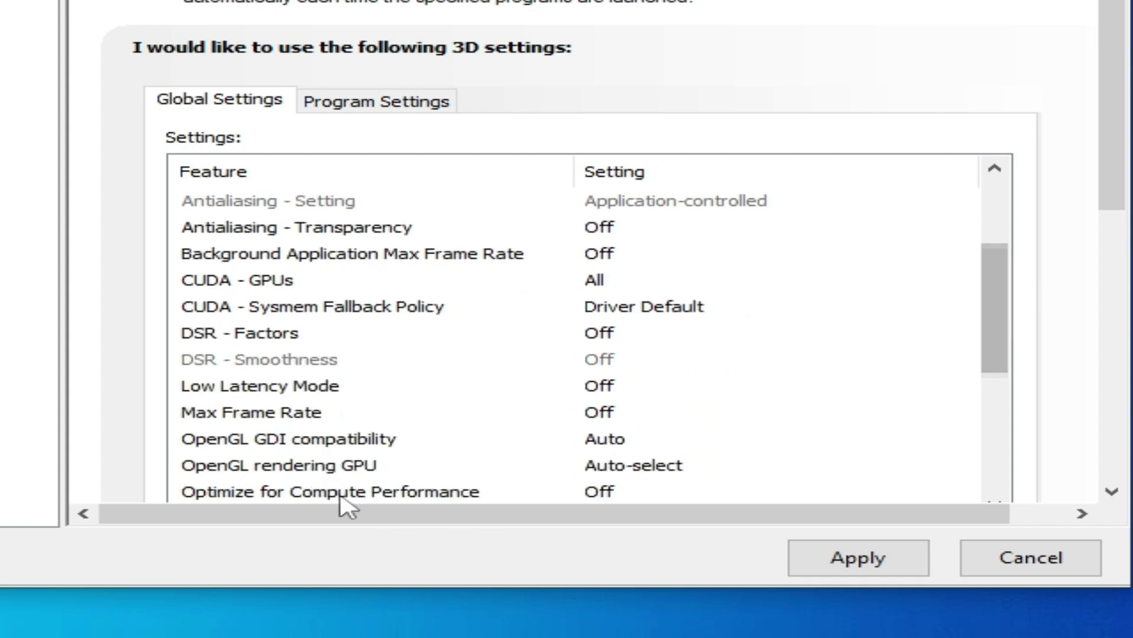
{"action": "left_click", "coordinate": [648, 470]}
{"action": "left_click", "coordinate": [649, 470]}
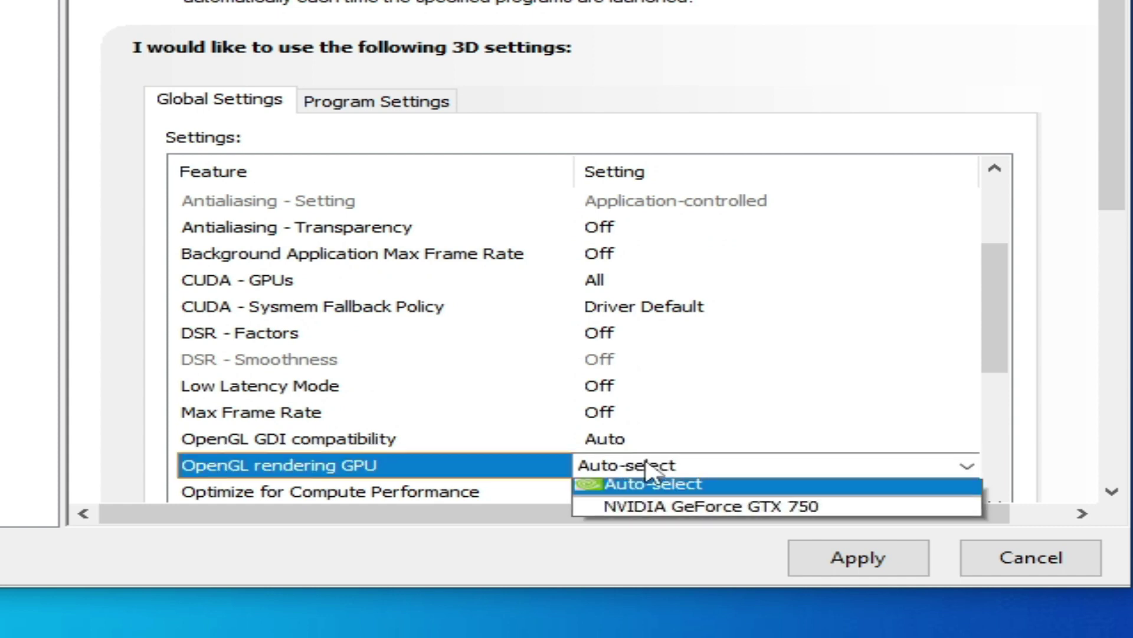
{"action": "left_click", "coordinate": [664, 517]}
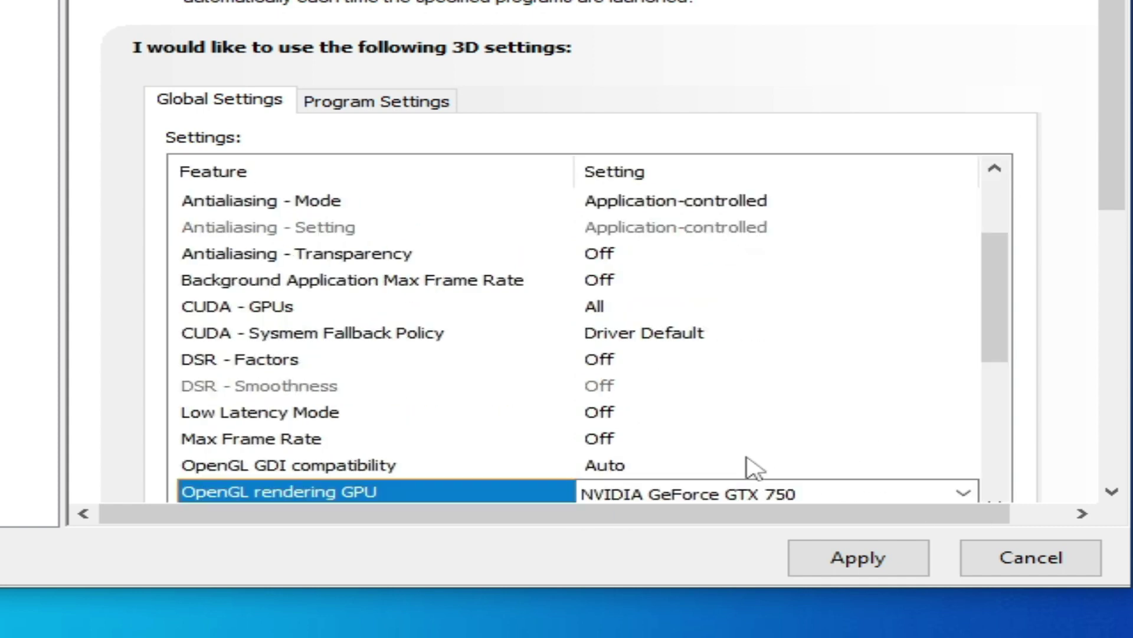
{"action": "left_click_drag", "start_coordinate": [990, 272], "coordinate": [600, 367]}
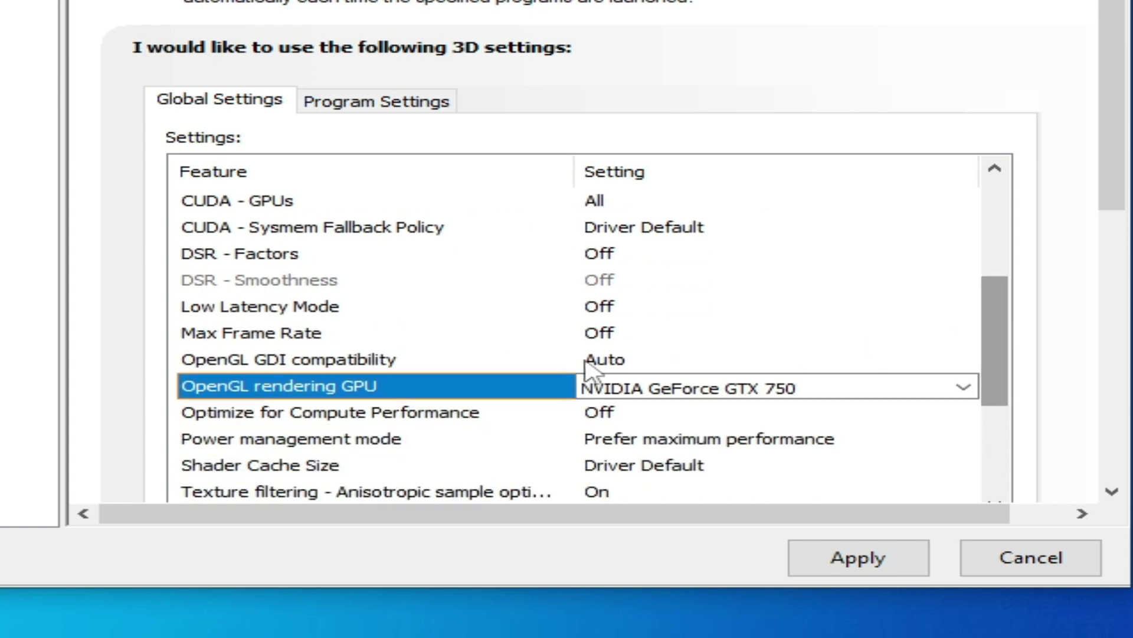
Set OpenGL GDI compatibility to Prefer performance
{"action": "left_click", "coordinate": [620, 361]}
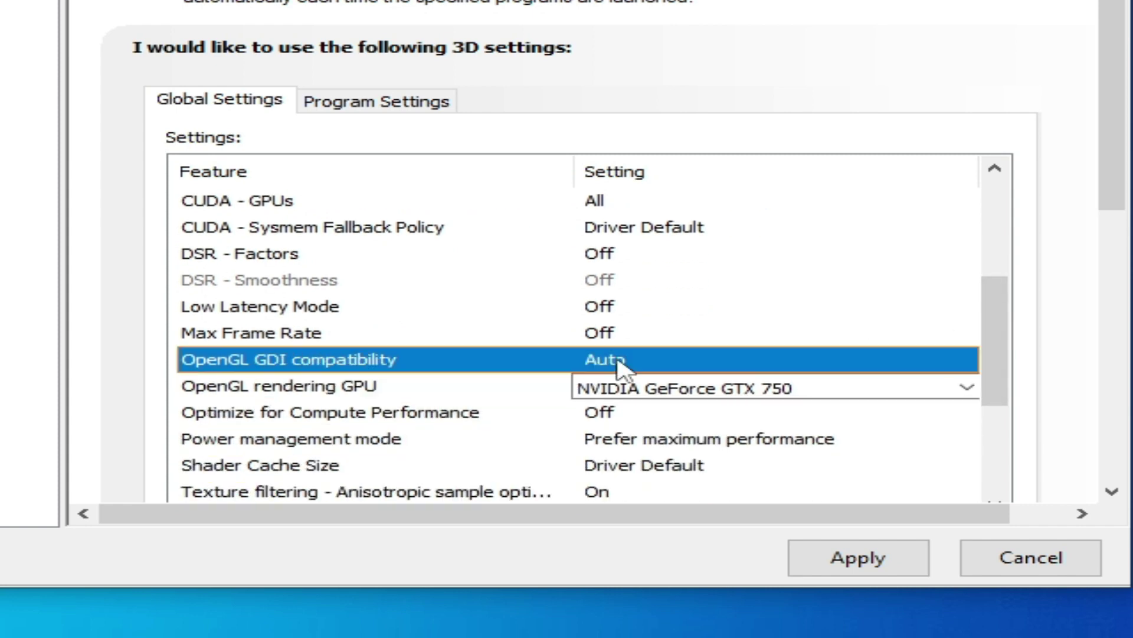
{"action": "left_click", "coordinate": [618, 363]}
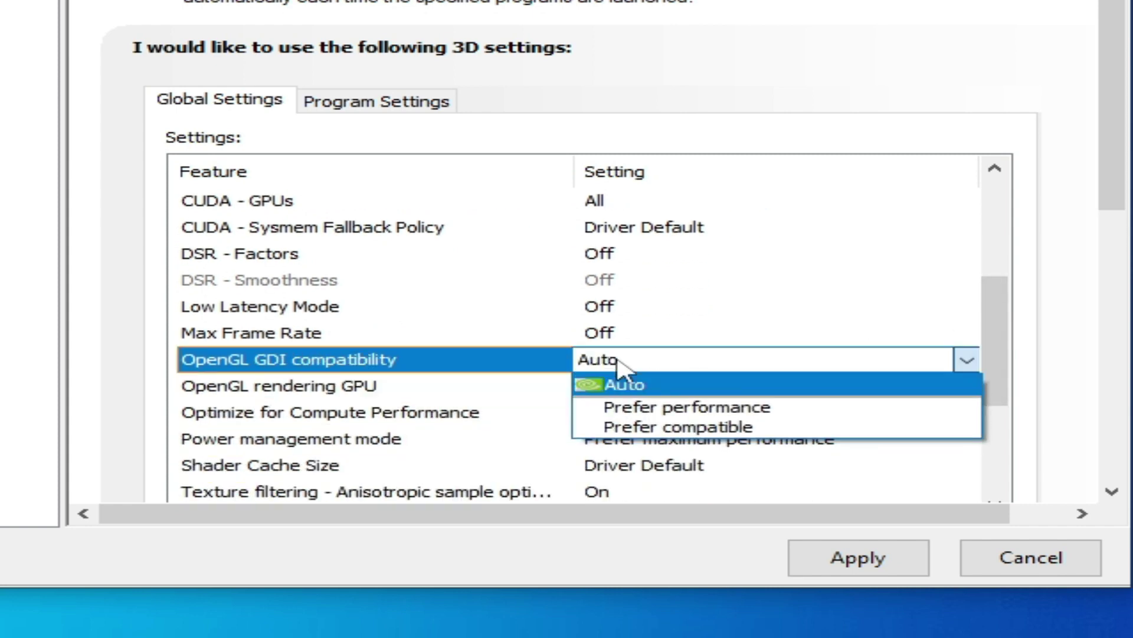
{"action": "left_click", "coordinate": [644, 407]}
{"action": "scroll", "coordinate": [645, 410], "scroll_direction": "up", "scroll_amount": 3}
{"action": "scroll", "coordinate": [1017, 366], "scroll_direction": "down", "scroll_amount": 3}
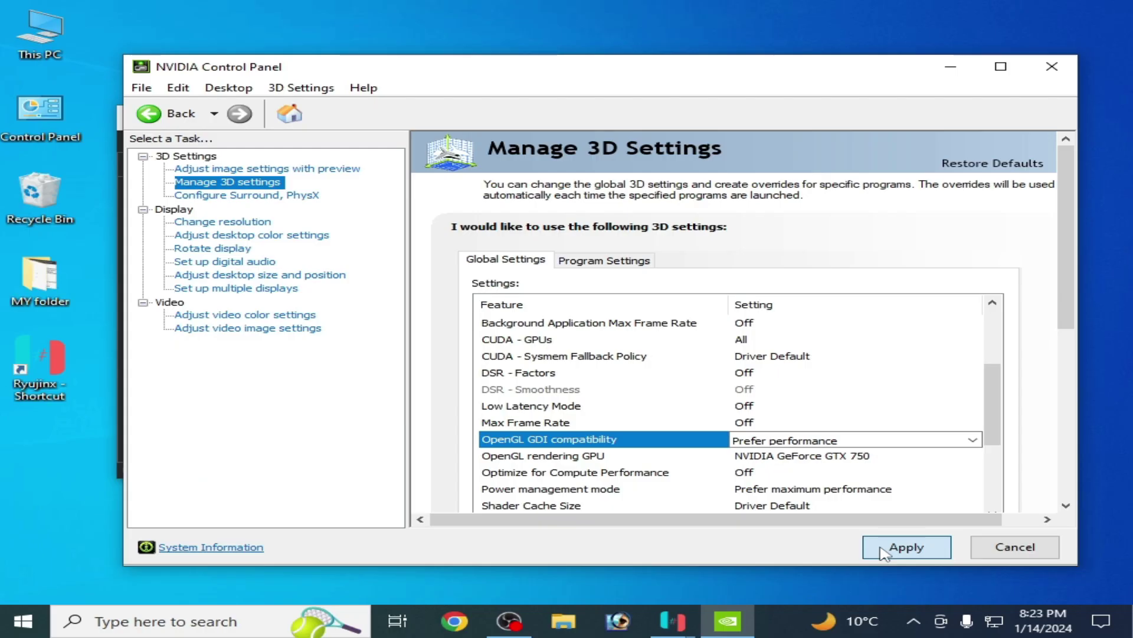
Apply the global settings and add Ryujinx.exe as a program profile via the Desktop shortcut
{"action": "left_click", "coordinate": [925, 541]}
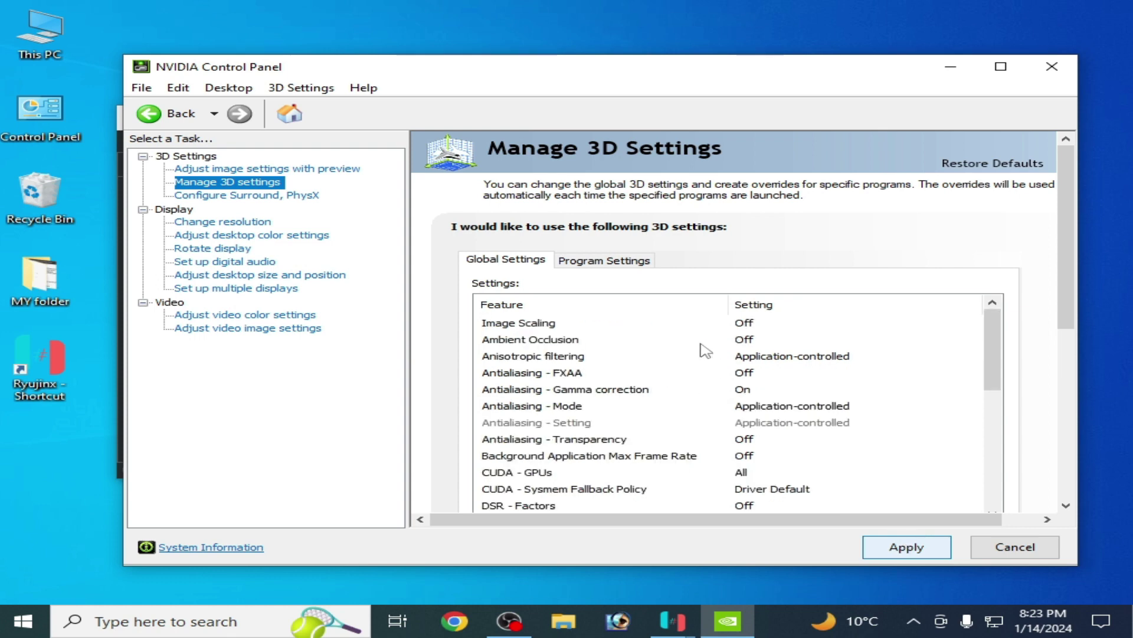
{"action": "left_click", "coordinate": [618, 259]}
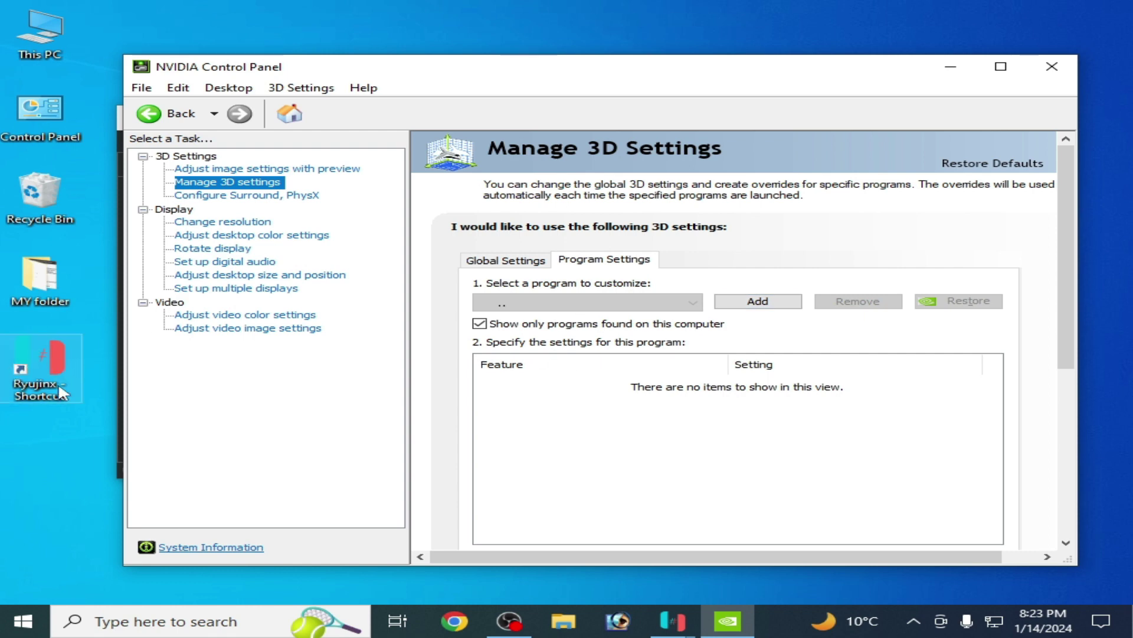
{"action": "left_click", "coordinate": [758, 301]}
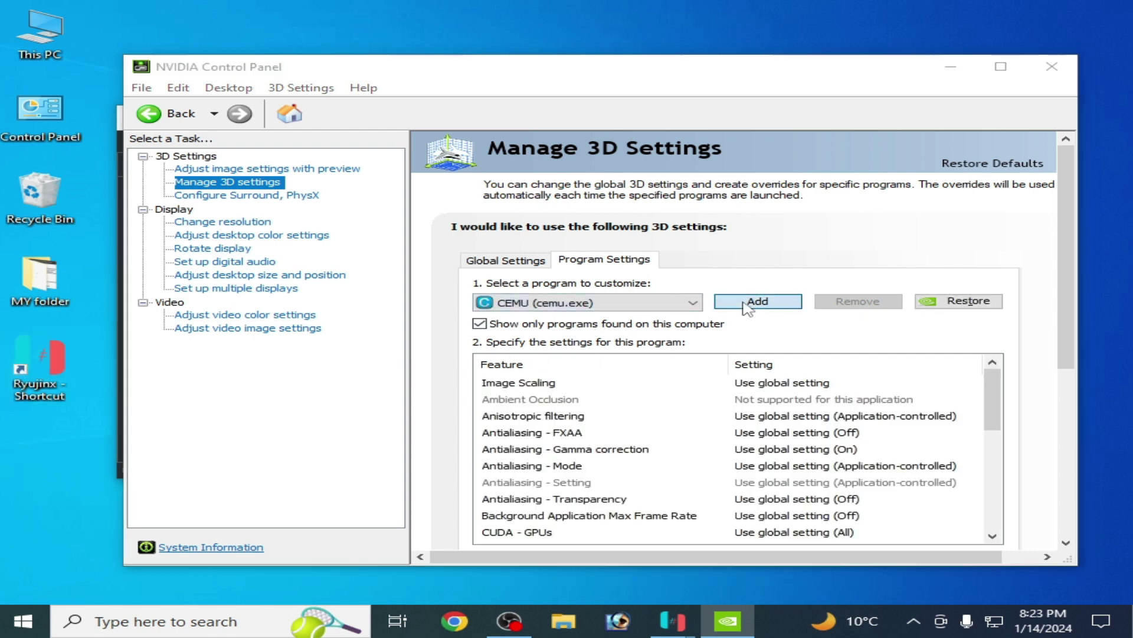
{"action": "left_click", "coordinate": [809, 466]}
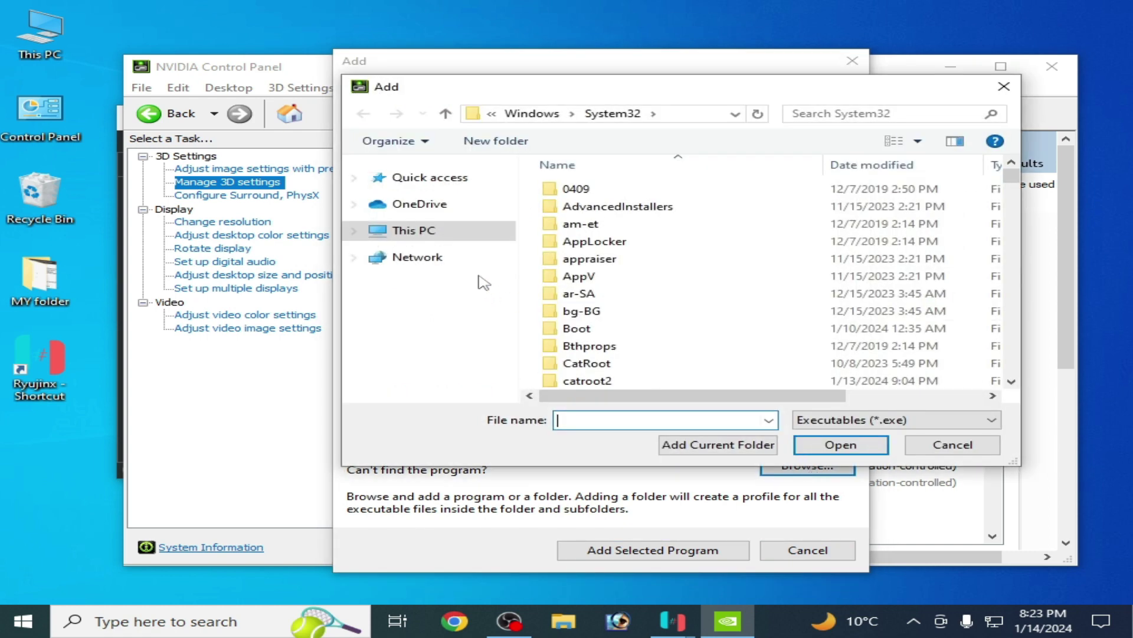
{"action": "left_click", "coordinate": [414, 230]}
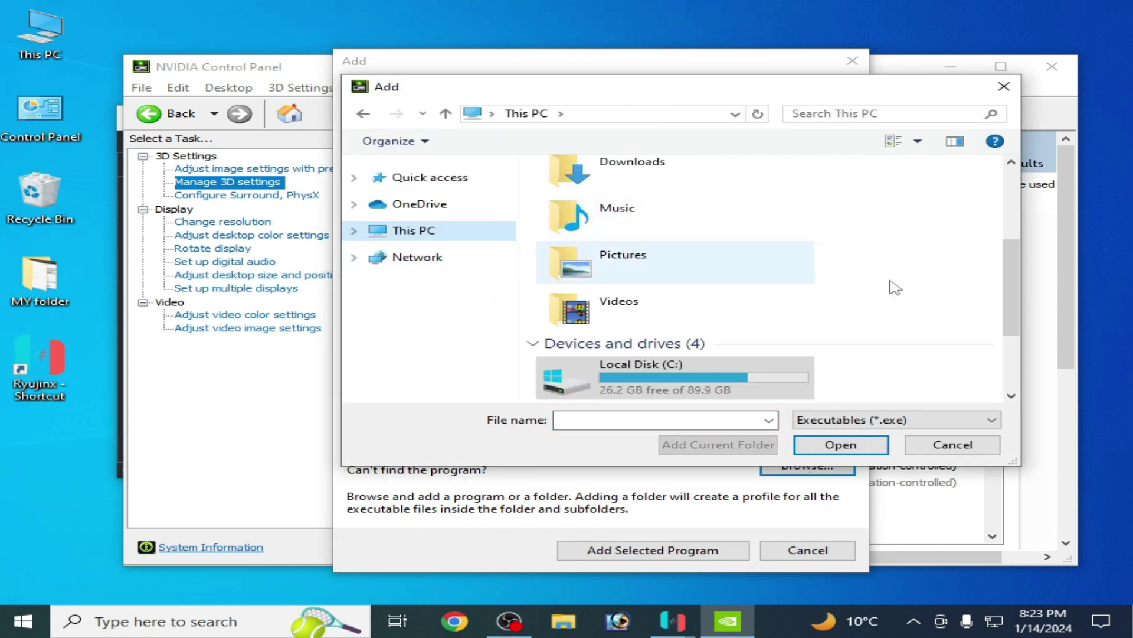
{"action": "scroll", "coordinate": [999, 283], "scroll_direction": "up", "scroll_amount": 5}
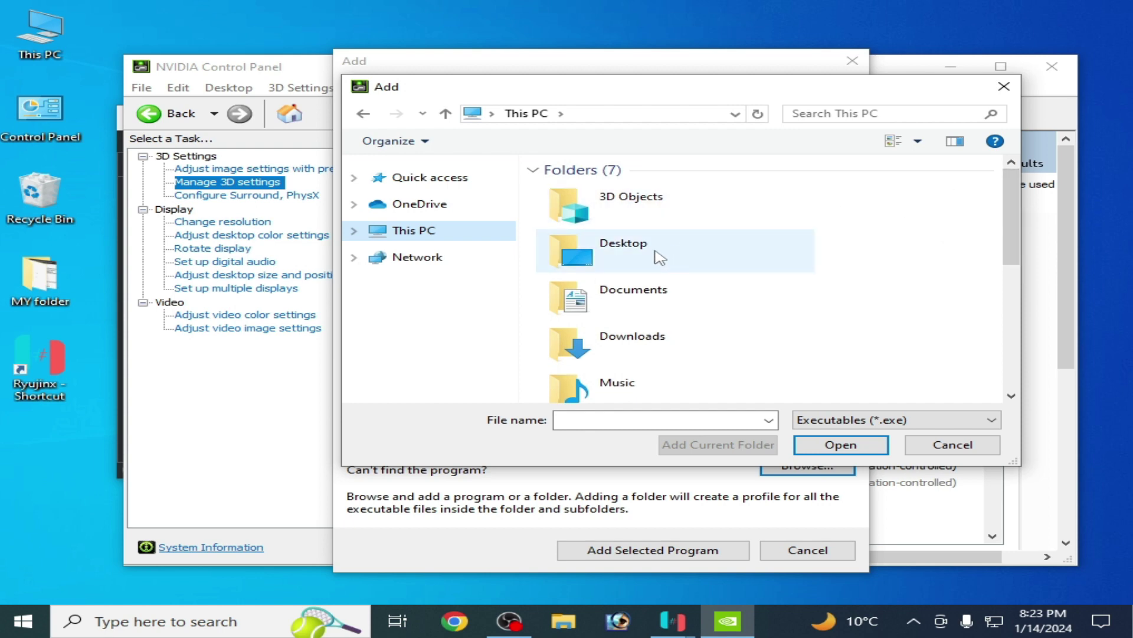
{"action": "double_click", "coordinate": [659, 258]}
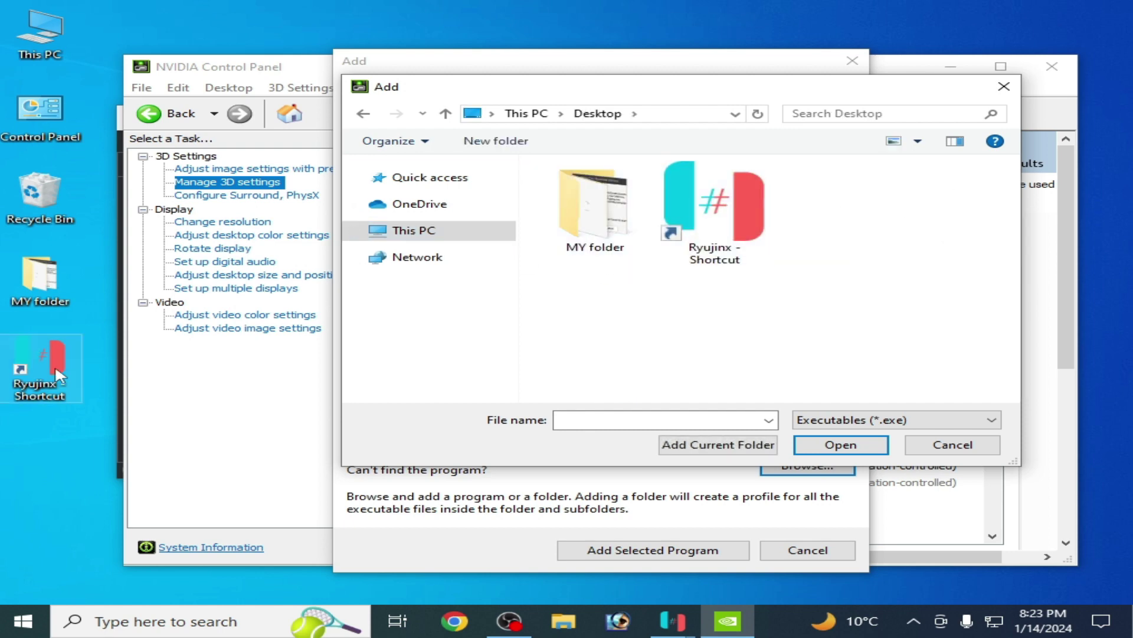
{"action": "left_click", "coordinate": [708, 216]}
{"action": "right_click", "coordinate": [697, 197]}
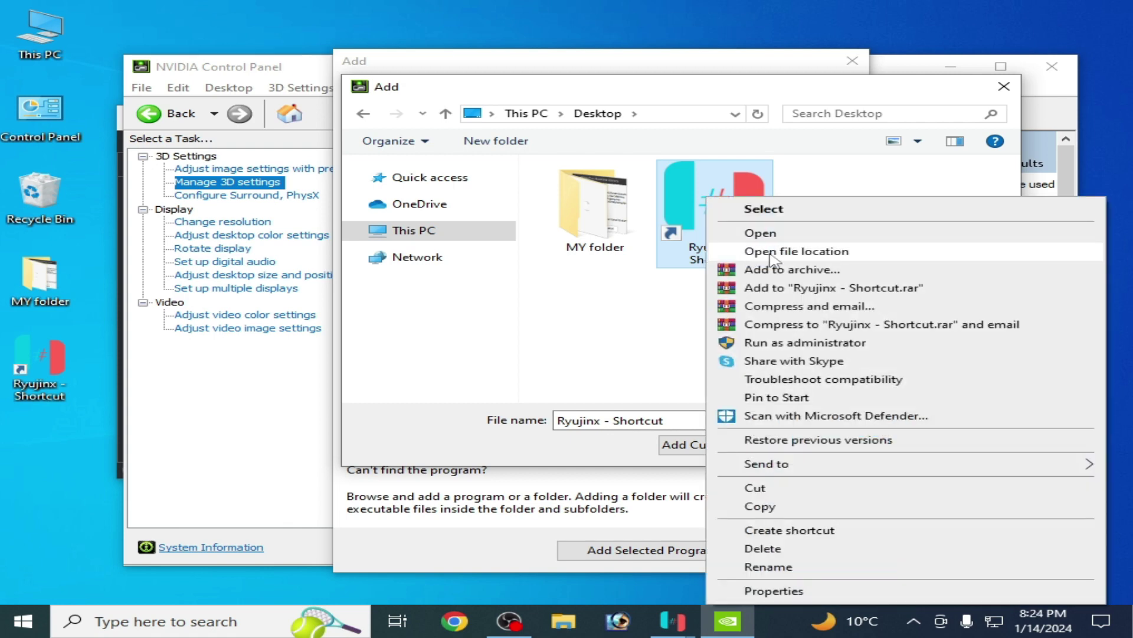
{"action": "left_click", "coordinate": [726, 251]}
{"action": "mouse_move", "coordinate": [640, 399]}
{"action": "left_mouse_down"}
{"action": "mouse_move", "coordinate": [777, 397]}
{"action": "mouse_move", "coordinate": [633, 398]}
{"action": "left_mouse_up"}
{"action": "left_click", "coordinate": [838, 447]}
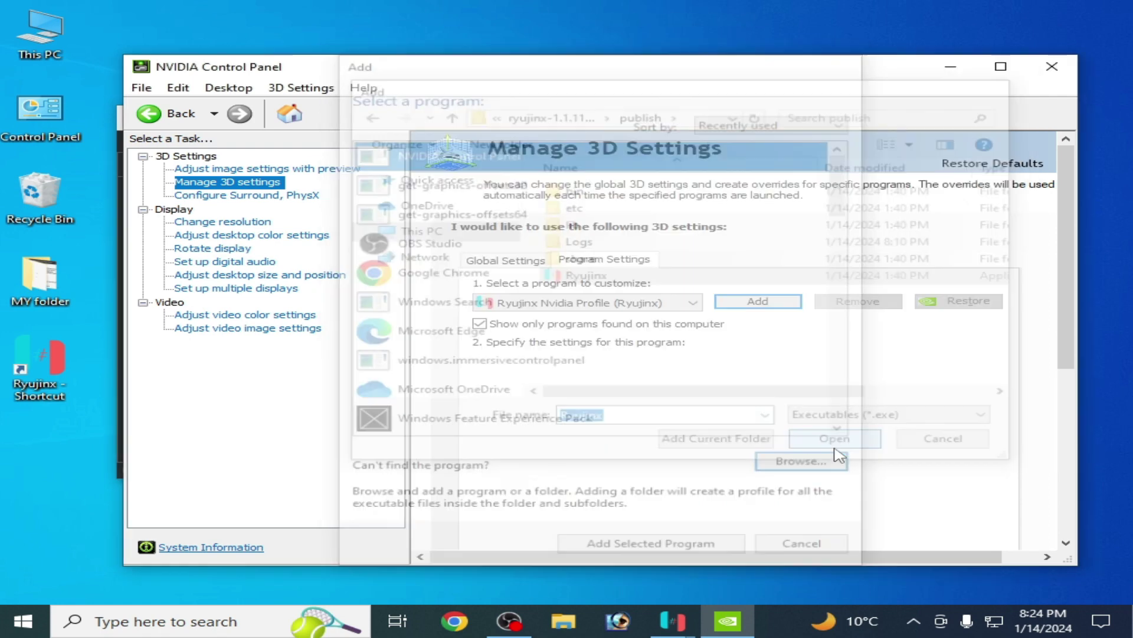
Set Threaded optimization to On for Ryujinx, apply, and open Configure Surround, PhysX
{"action": "left_click_drag", "start_coordinate": [993, 419], "coordinate": [1008, 515]}
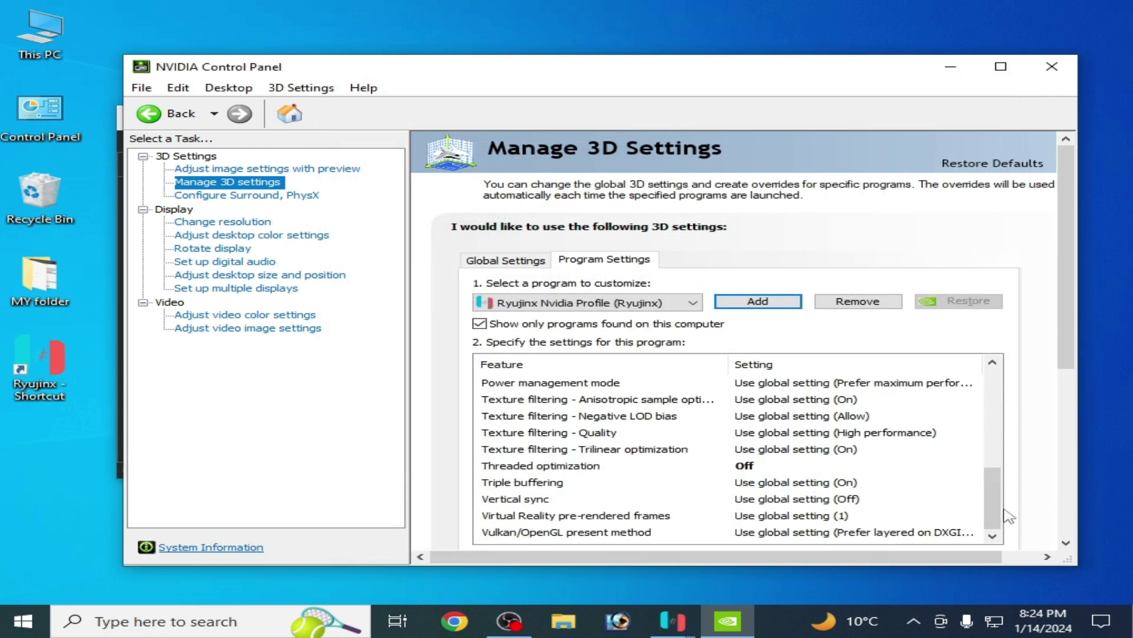
{"action": "left_click", "coordinate": [741, 466]}
{"action": "left_click", "coordinate": [753, 466]}
{"action": "left_click", "coordinate": [759, 519]}
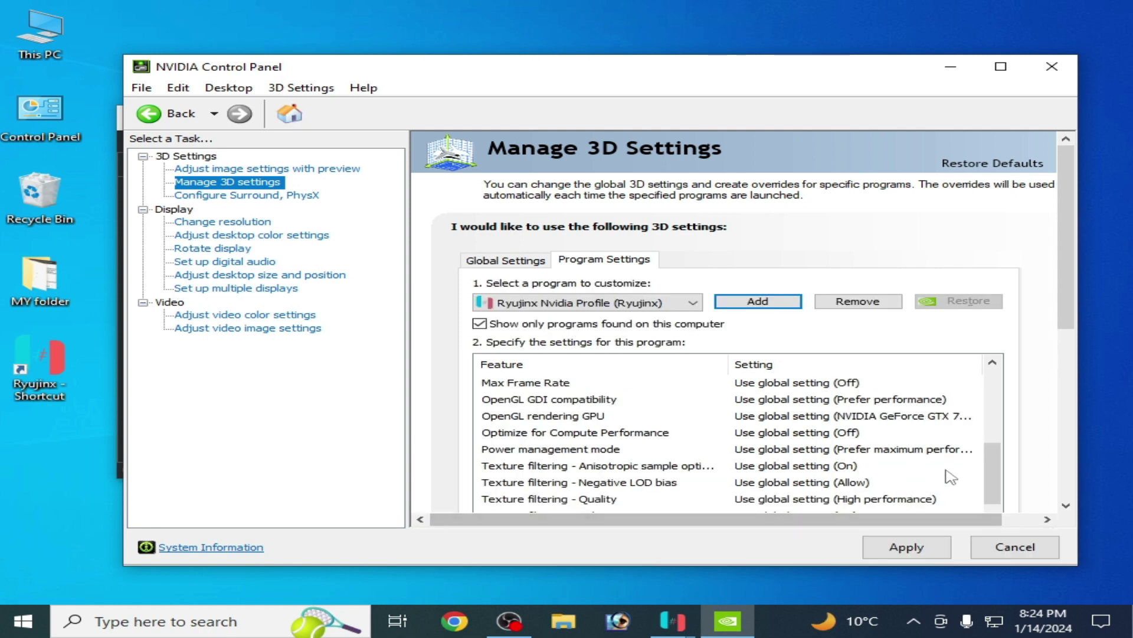
{"action": "left_click", "coordinate": [902, 549]}
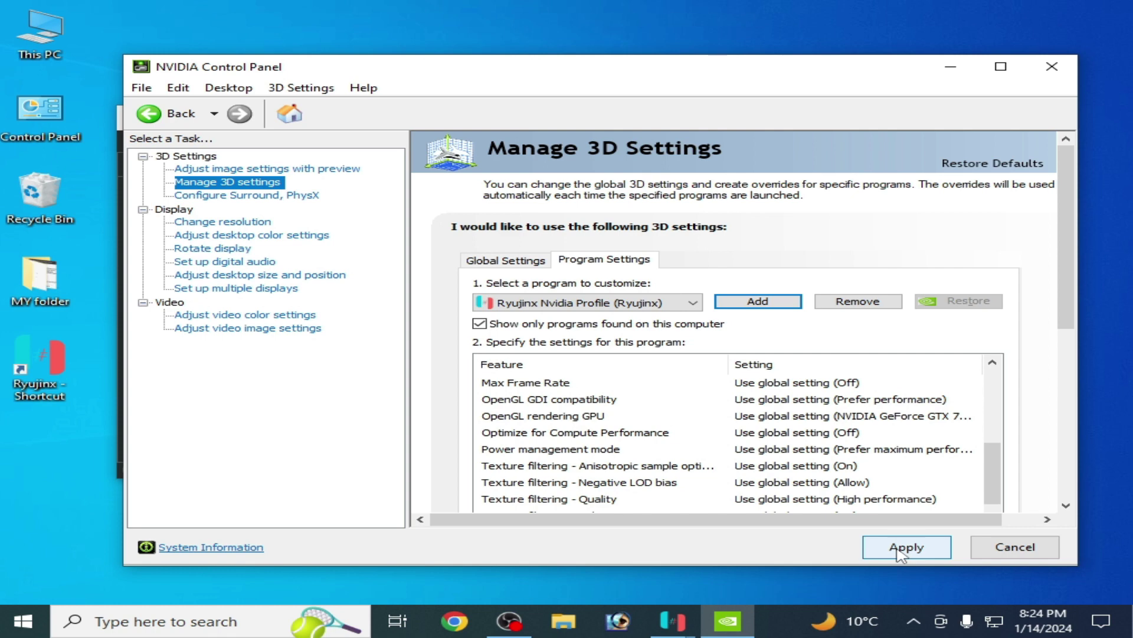
{"action": "left_click", "coordinate": [243, 199]}
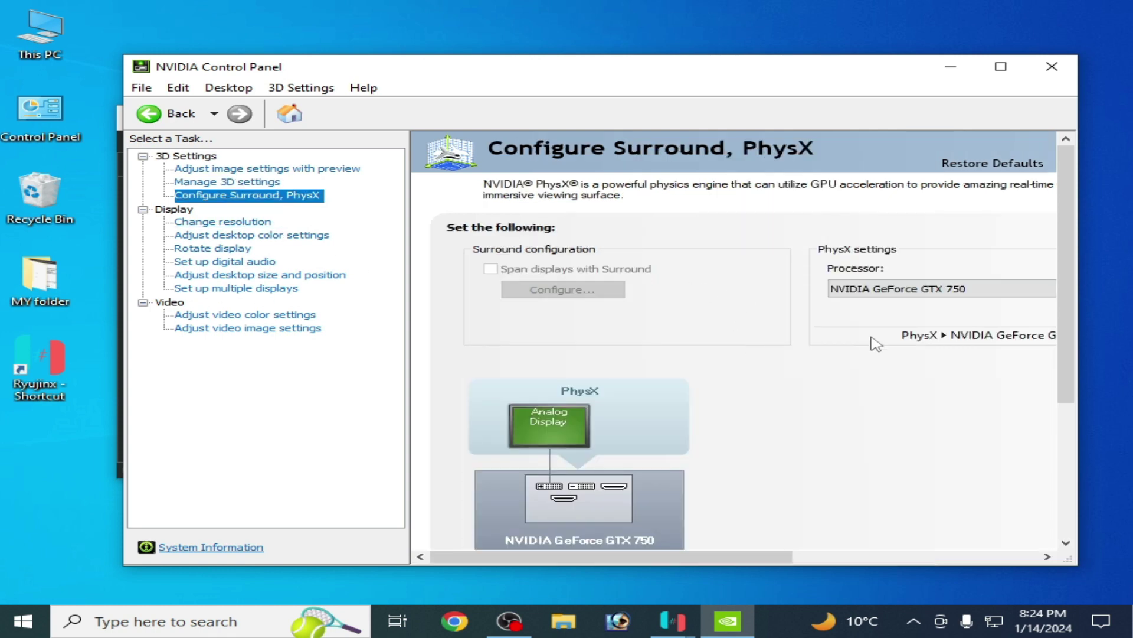
Choose NVIDIA GeForce GTX 750 as the PhysX processor, apply, and close NVIDIA Control Panel
{"action": "left_click", "coordinate": [888, 291]}
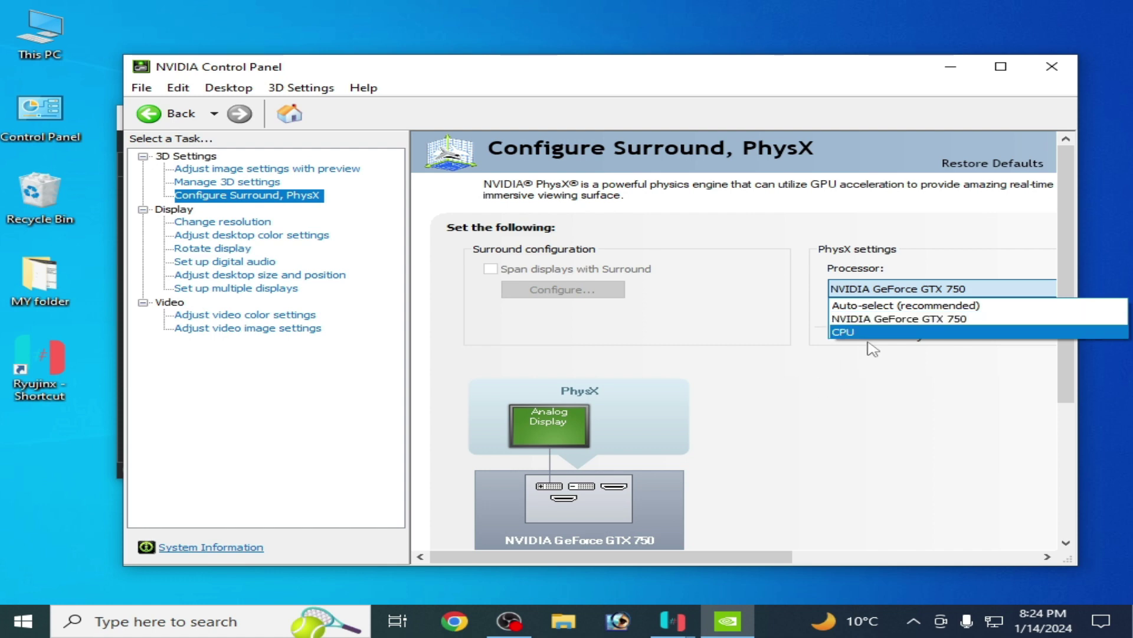
{"action": "left_click", "coordinate": [897, 320]}
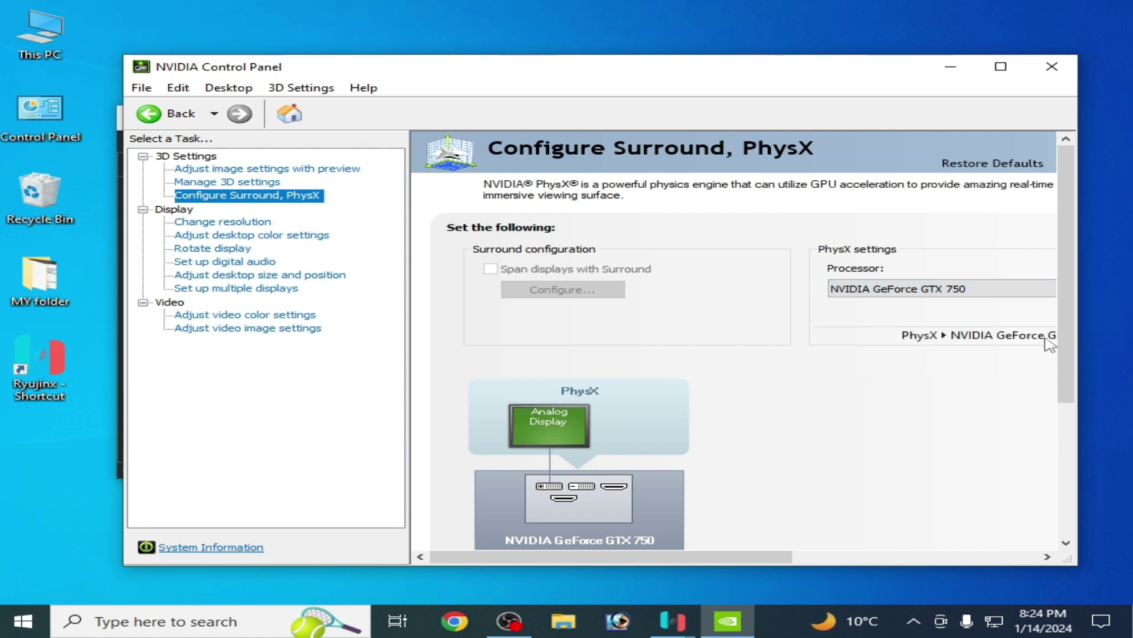
{"action": "left_click", "coordinate": [945, 288]}
{"action": "left_click", "coordinate": [893, 306]}
{"action": "left_click", "coordinate": [897, 288]}
{"action": "left_click", "coordinate": [882, 319]}
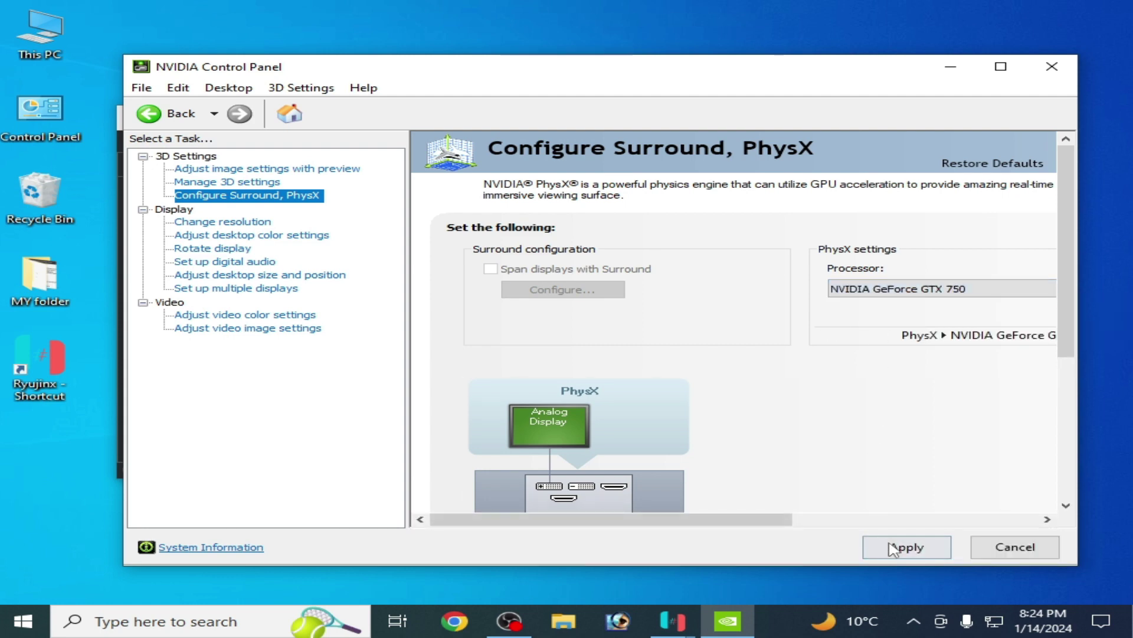
{"action": "left_click", "coordinate": [906, 547]}
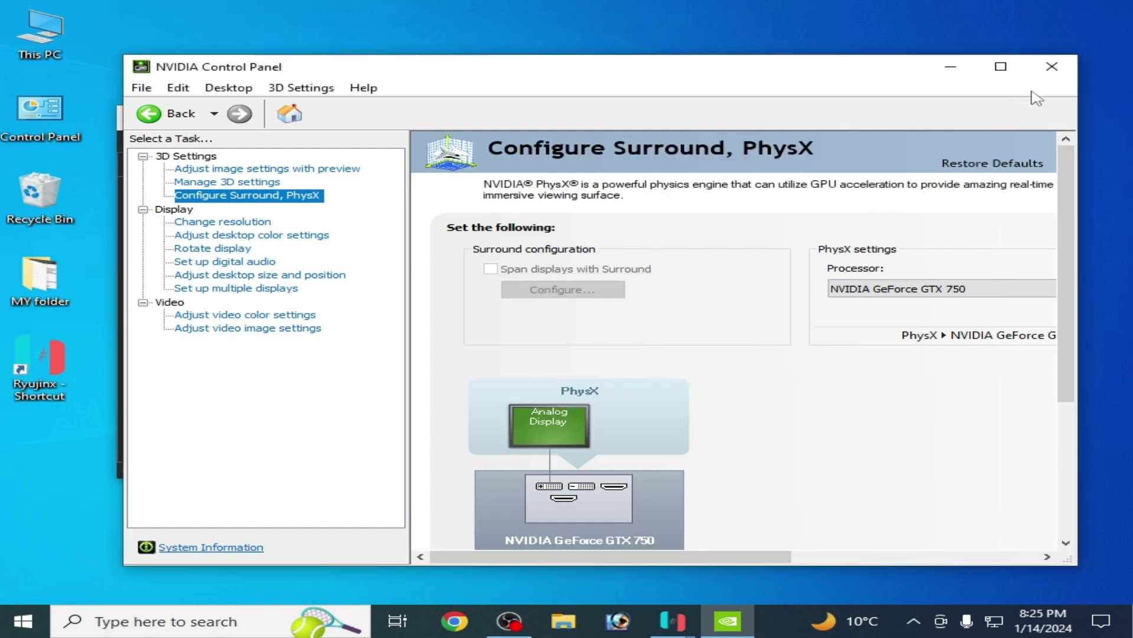
{"action": "left_click", "coordinate": [1052, 67]}
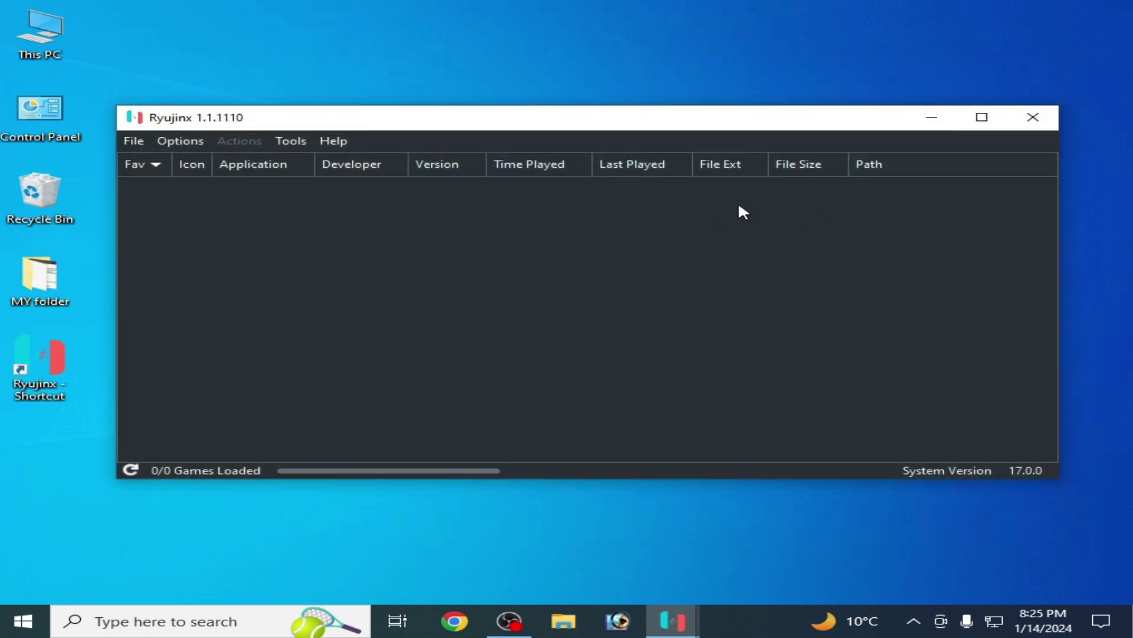
Open Graphics settings from Display settings and remove the Cemu.exe graphics preference
{"action": "right_click", "coordinate": [640, 72]}
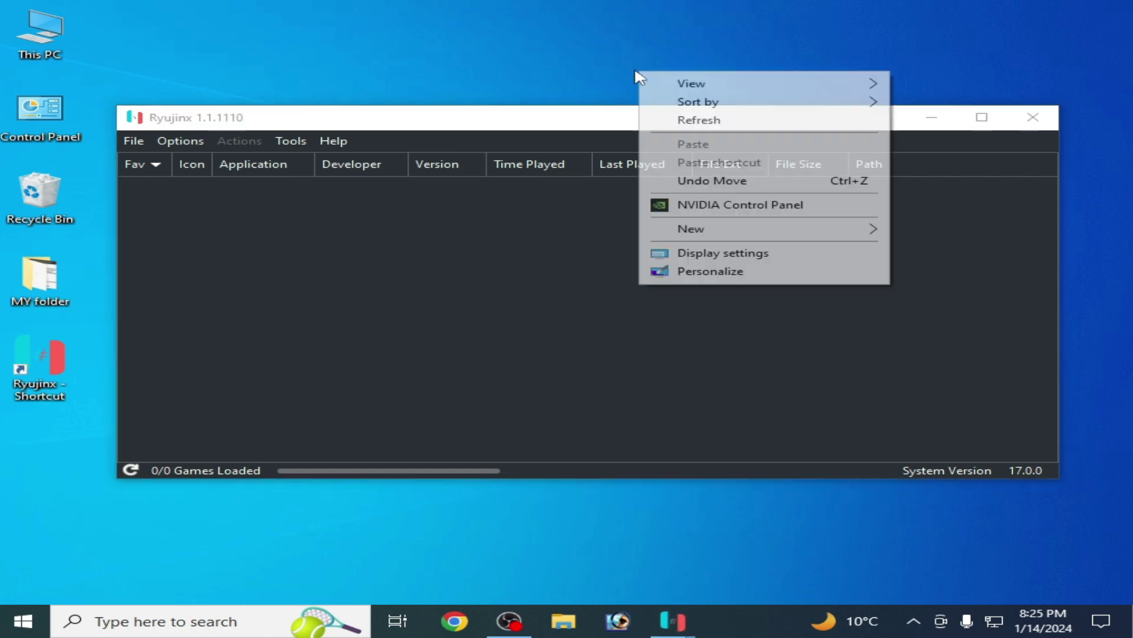
{"action": "left_click", "coordinate": [707, 254]}
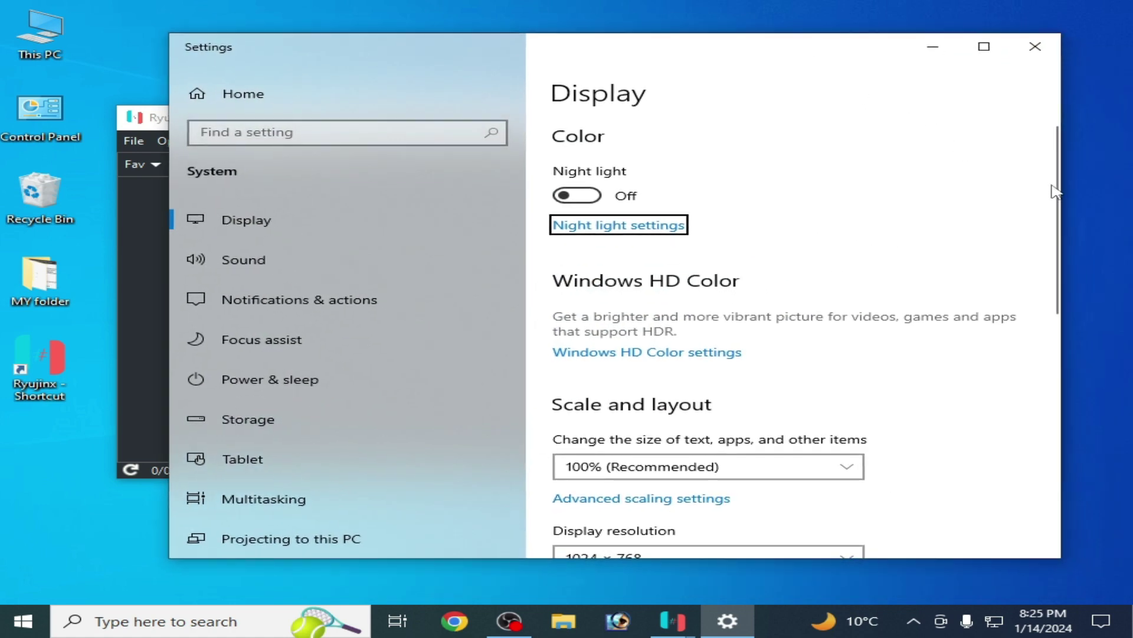
{"action": "left_click_drag", "start_coordinate": [1050, 190], "coordinate": [1053, 326]}
{"action": "left_click", "coordinate": [604, 451]}
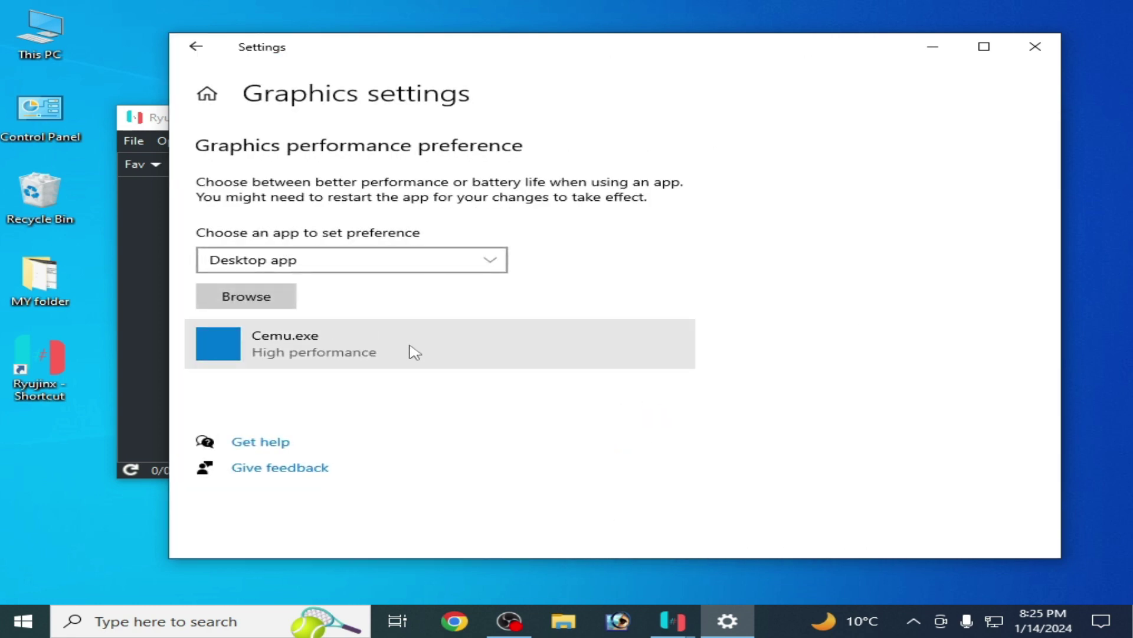
{"action": "left_click", "coordinate": [444, 357]}
{"action": "left_click", "coordinate": [603, 425]}
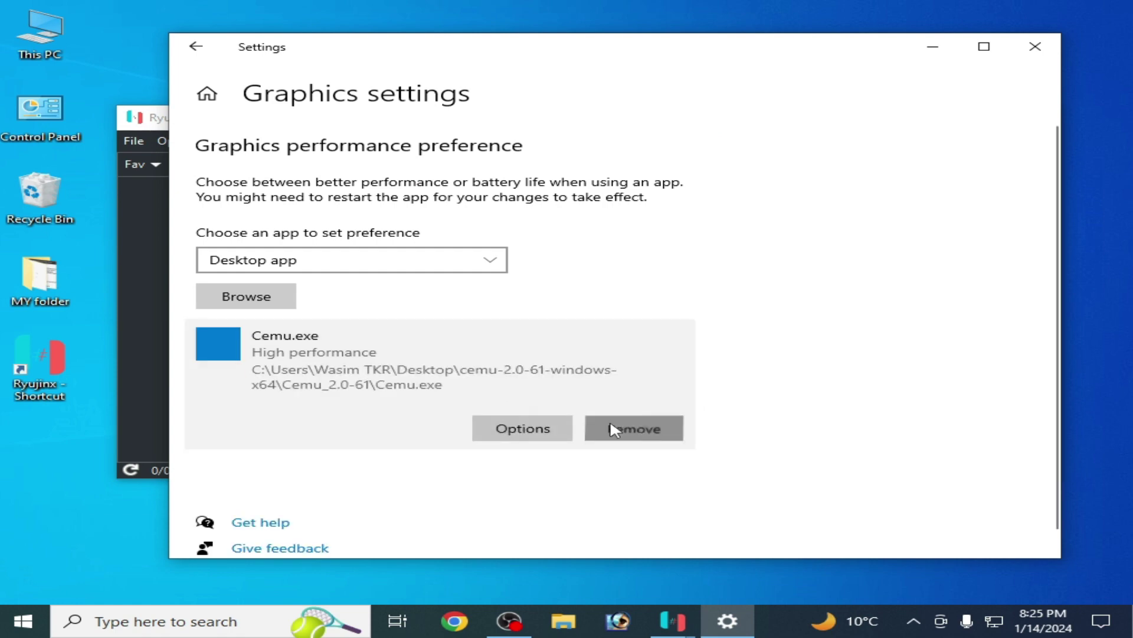
Add Ryujinx.exe with the High performance preference, save it, and close Settings
{"action": "left_click", "coordinate": [264, 294]}
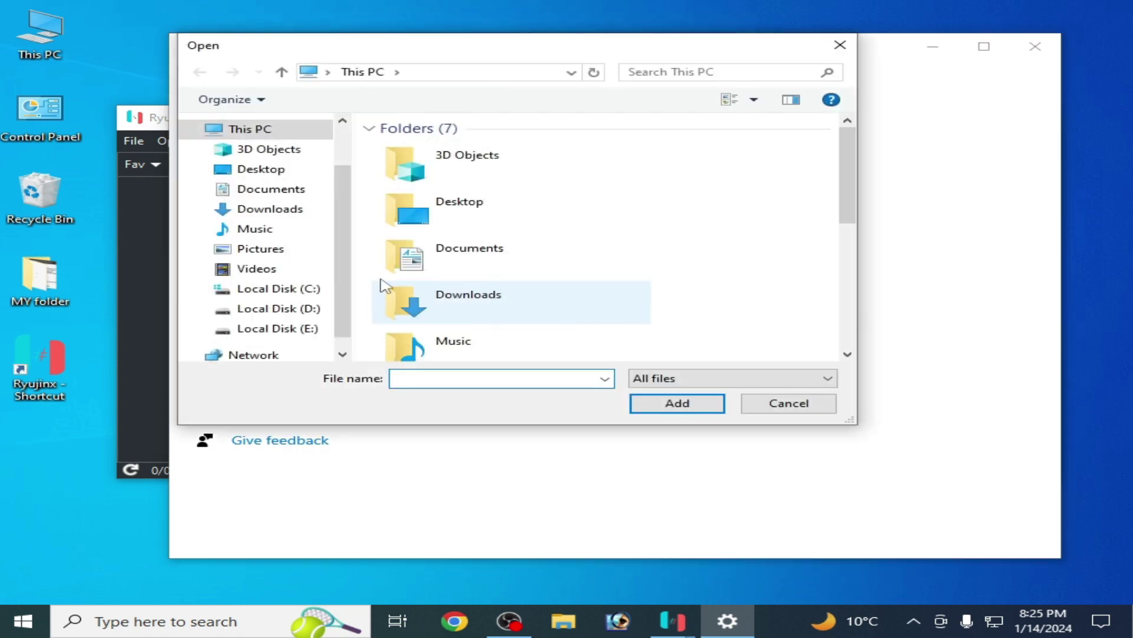
{"action": "double_click", "coordinate": [460, 216]}
{"action": "left_click", "coordinate": [542, 181]}
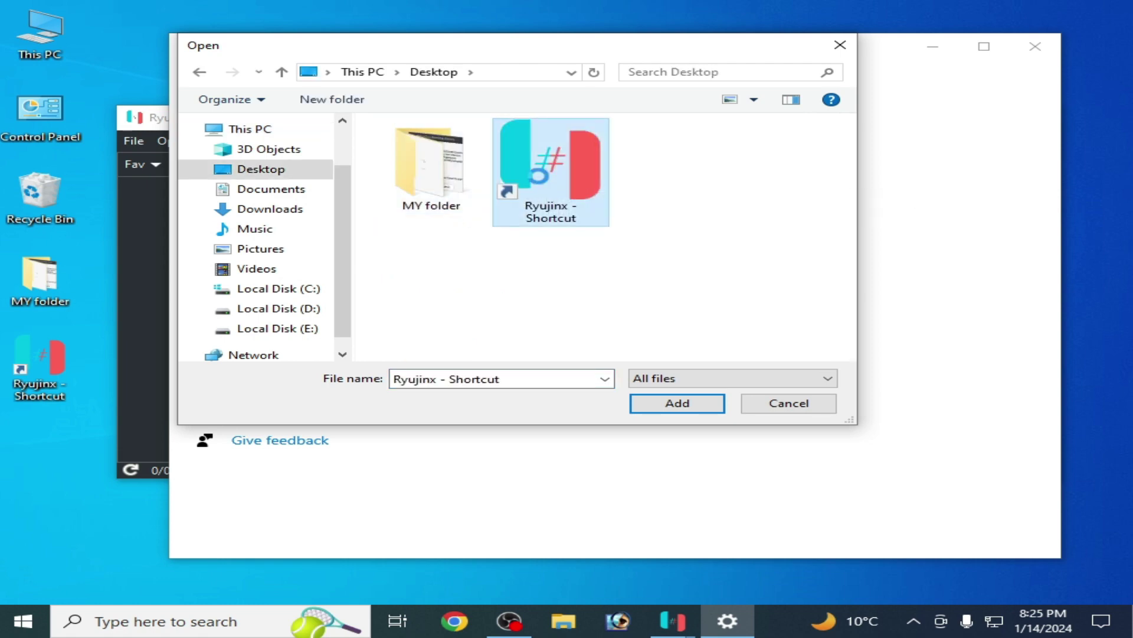
{"action": "right_click", "coordinate": [539, 178]}
{"action": "left_click", "coordinate": [589, 232]}
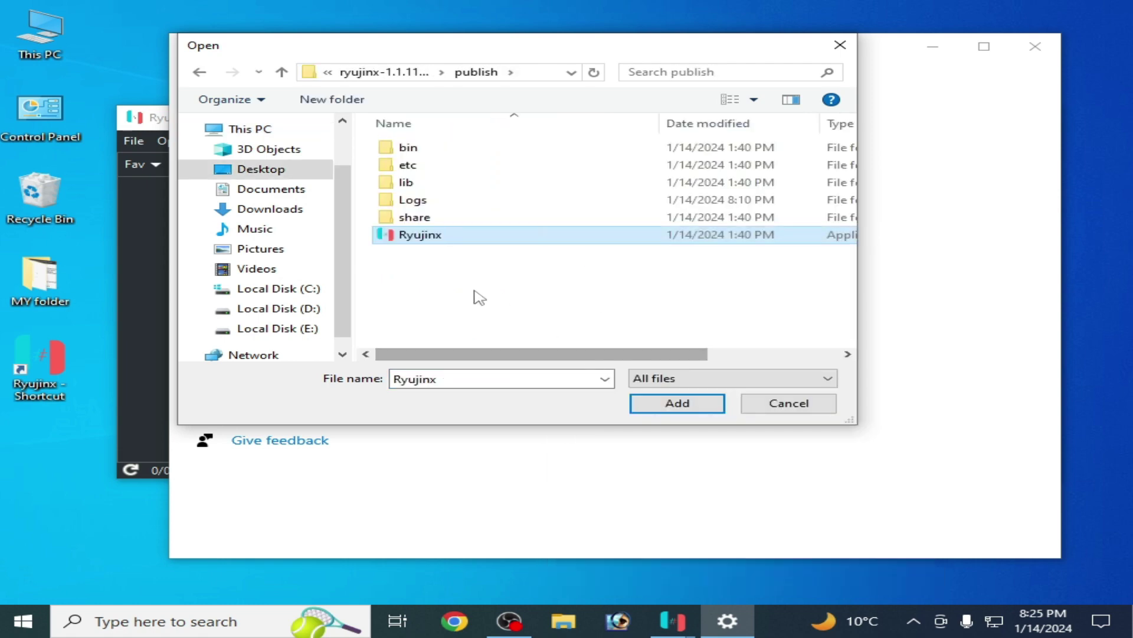
{"action": "left_click_drag", "start_coordinate": [473, 354], "coordinate": [431, 349]}
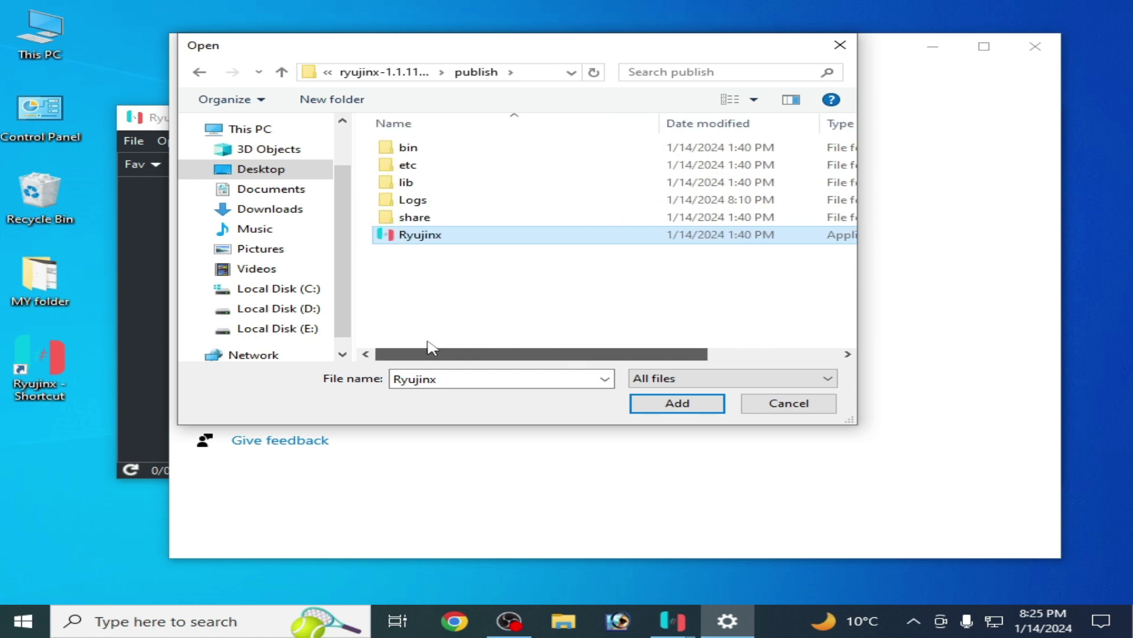
{"action": "left_click", "coordinate": [676, 403]}
{"action": "left_click", "coordinate": [529, 430]}
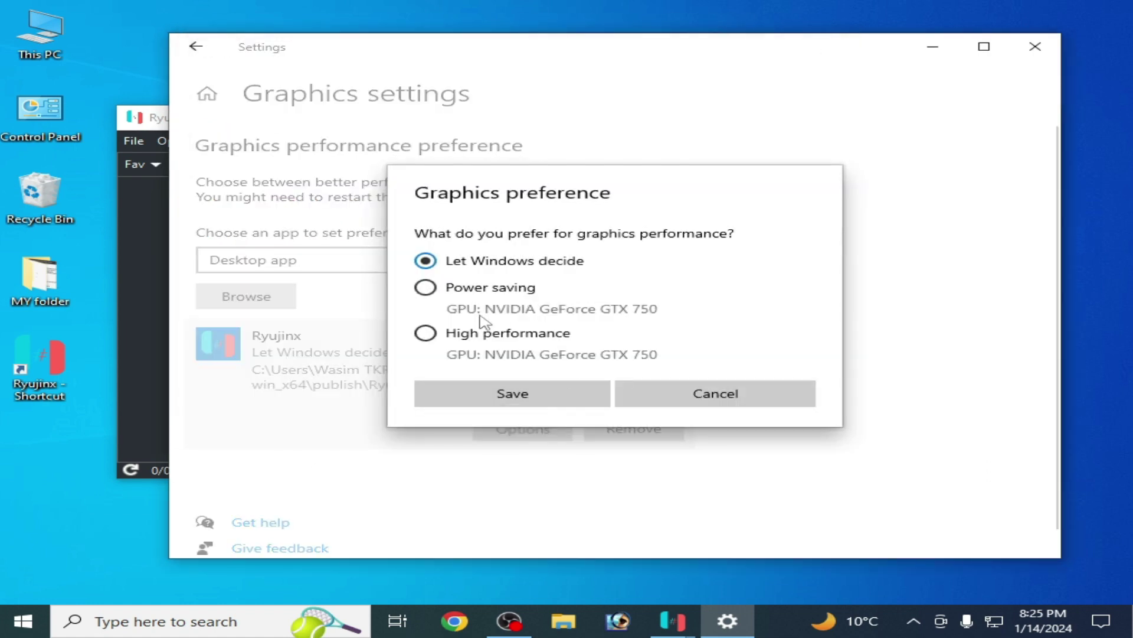
{"action": "left_click", "coordinate": [506, 401]}
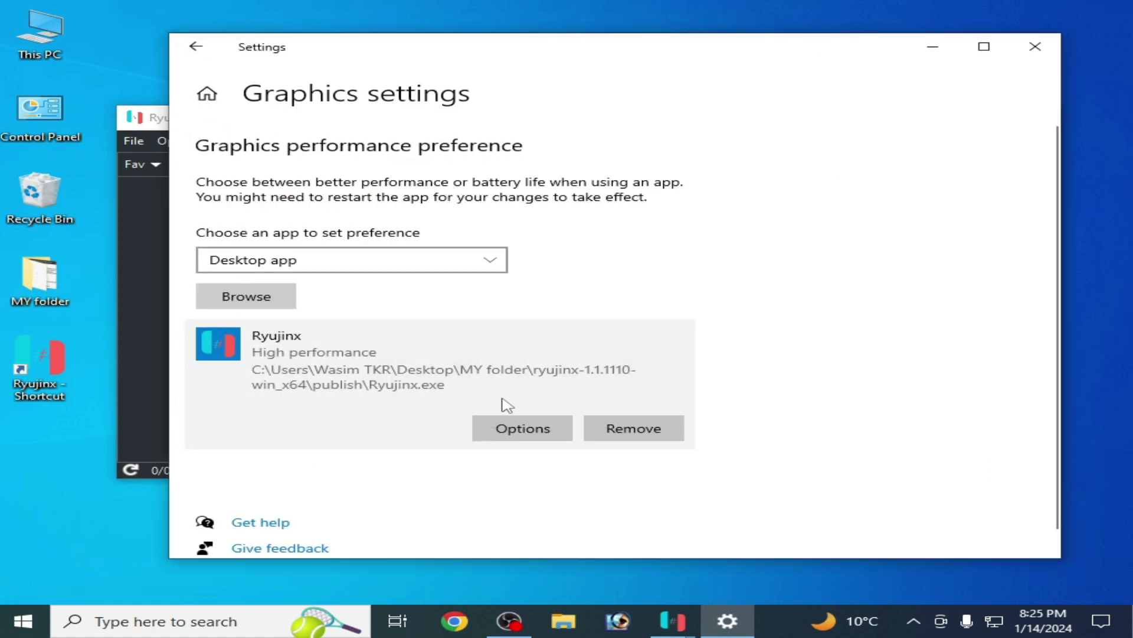
{"action": "left_click", "coordinate": [1036, 46]}
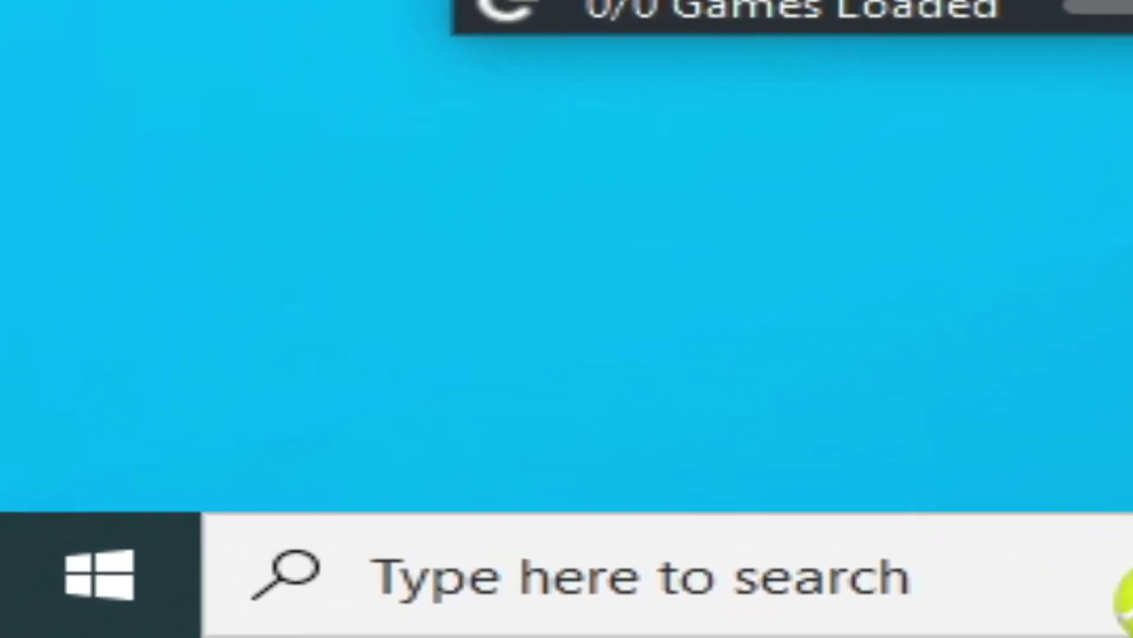
{"action": "left_click", "coordinate": [343, 593]}
{"action": "type", "text": "dxdiag"}
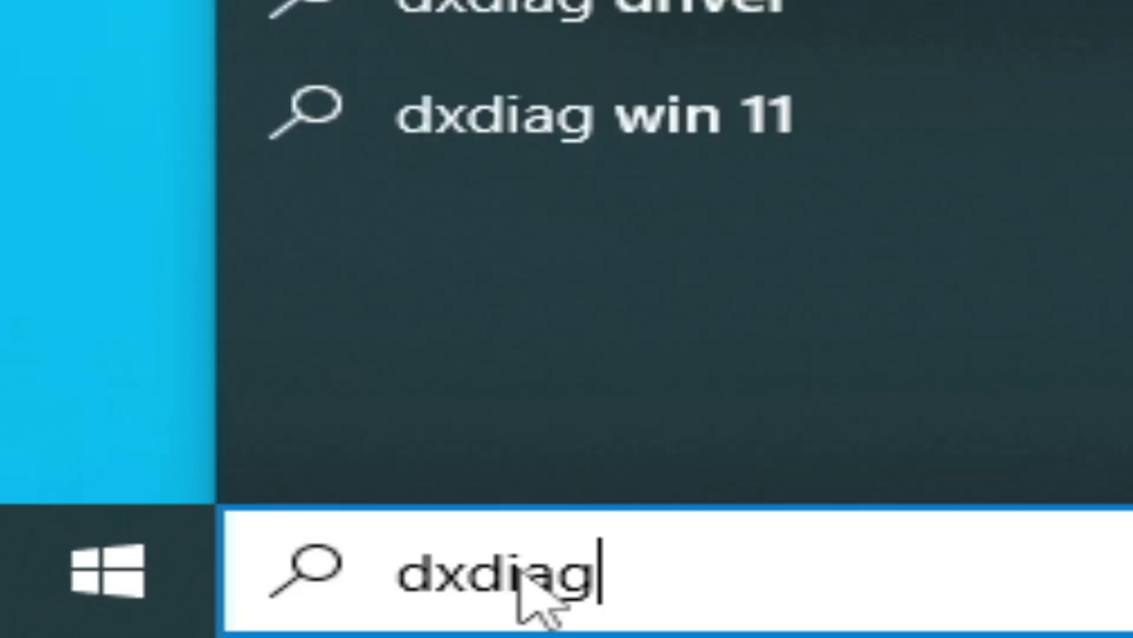
{"action": "key", "text": "Return"}
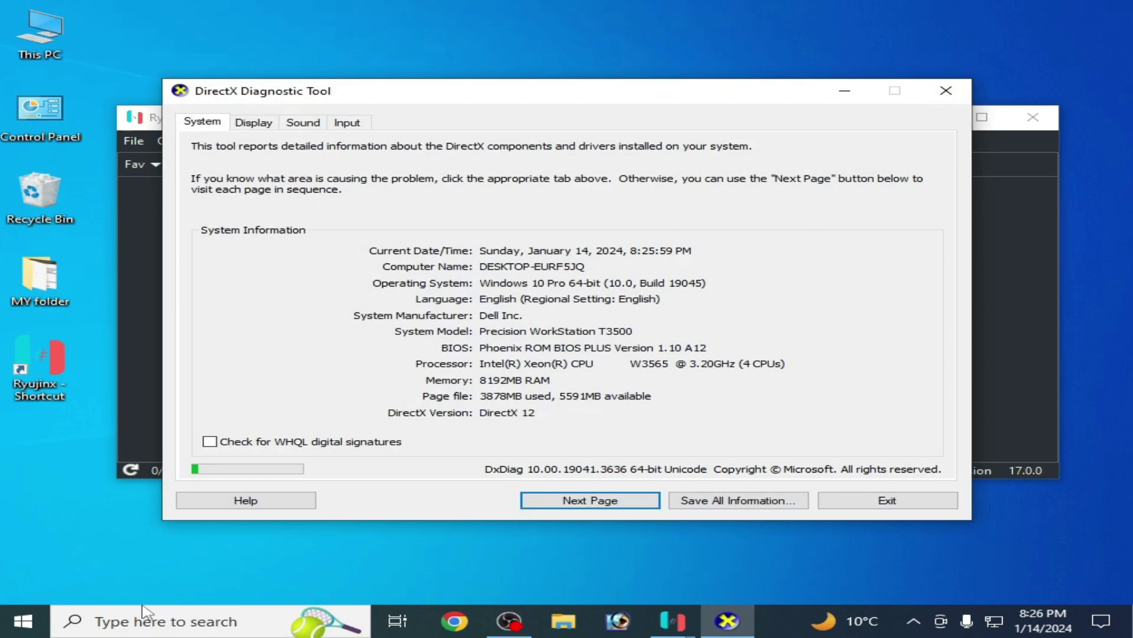
{"action": "left_click", "coordinate": [254, 122]}
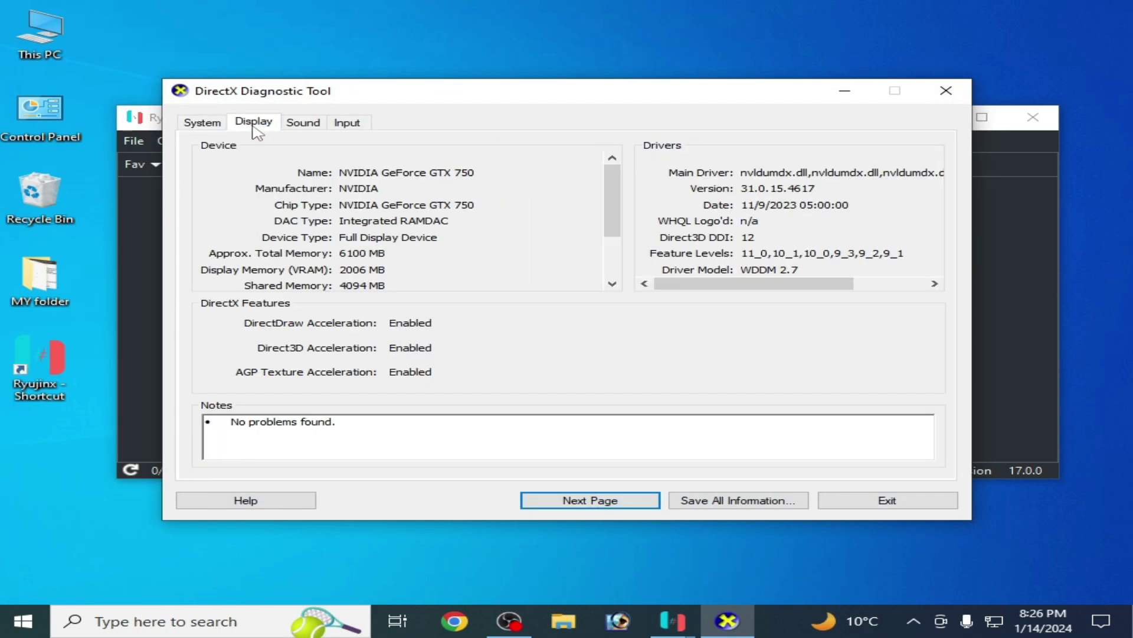